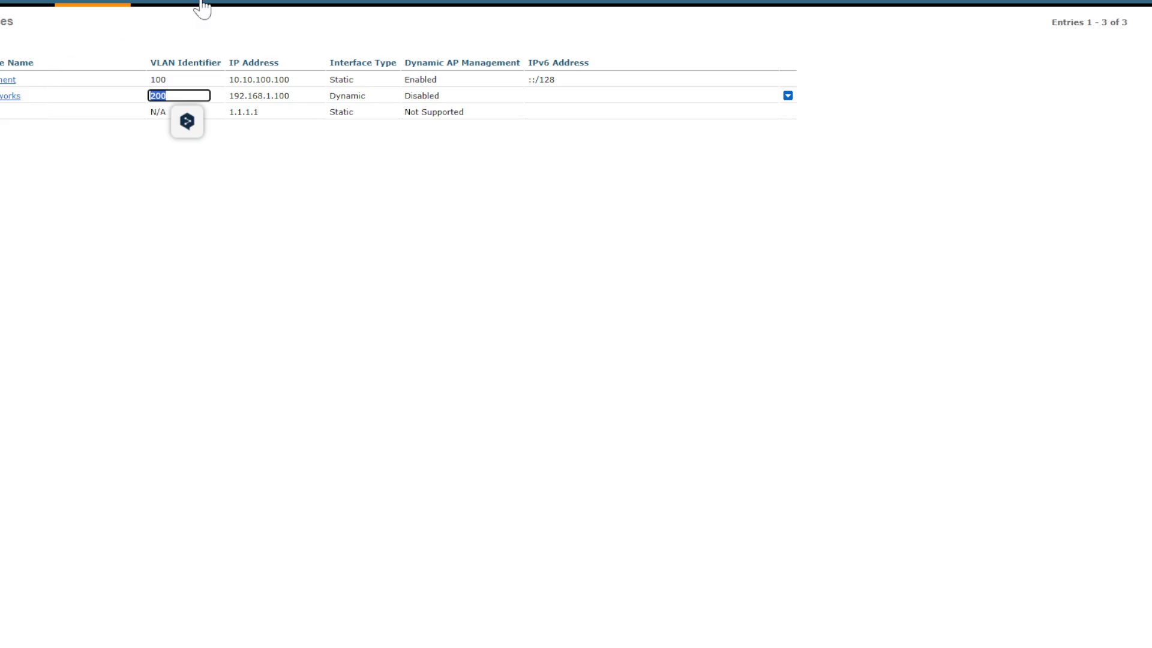
Review the configured WLANs, the controller's monitoring summary and the details of the connected clients
{"action": "left_click", "coordinate": [30, 6]}
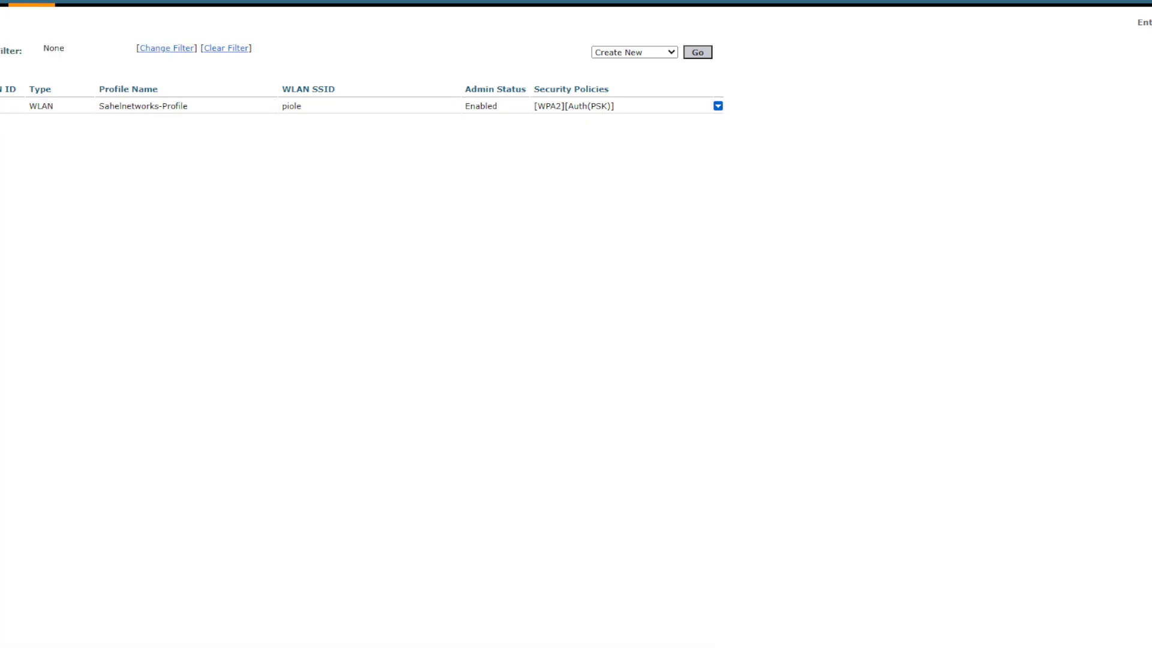
{"action": "left_click", "coordinate": [718, 107]}
{"action": "left_click", "coordinate": [3, 3]}
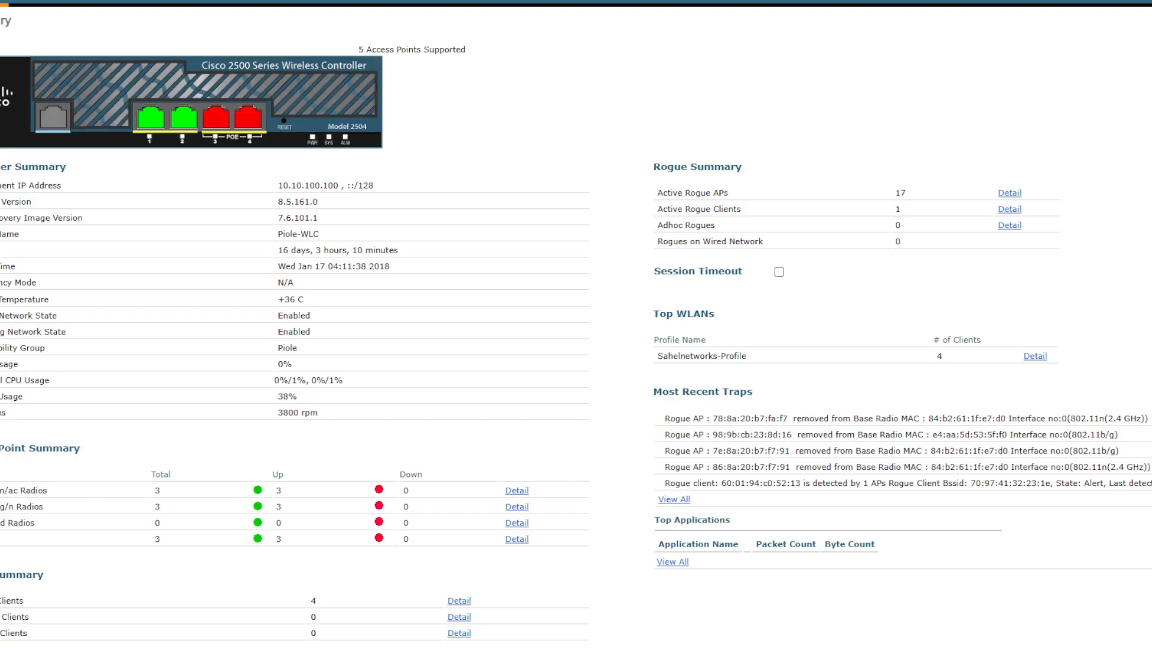
{"action": "left_click", "coordinate": [459, 601]}
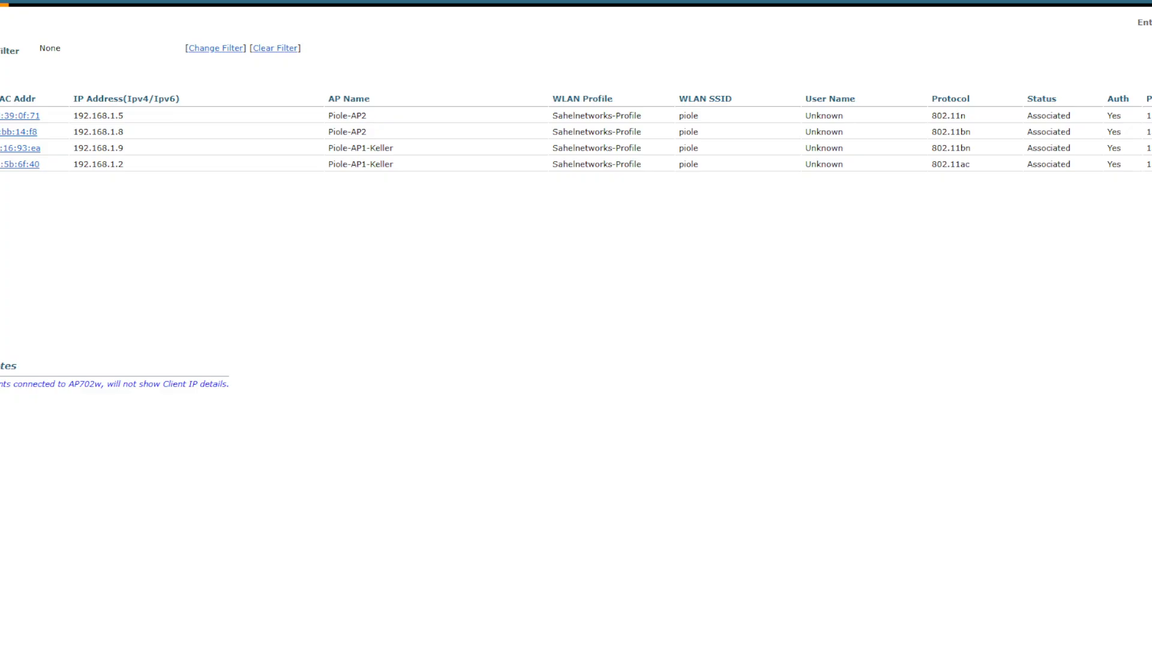
Remove the Sahelnetworks-Profile WLAN from the WLAN list and confirm its removal
{"action": "left_click", "coordinate": [36, 5]}
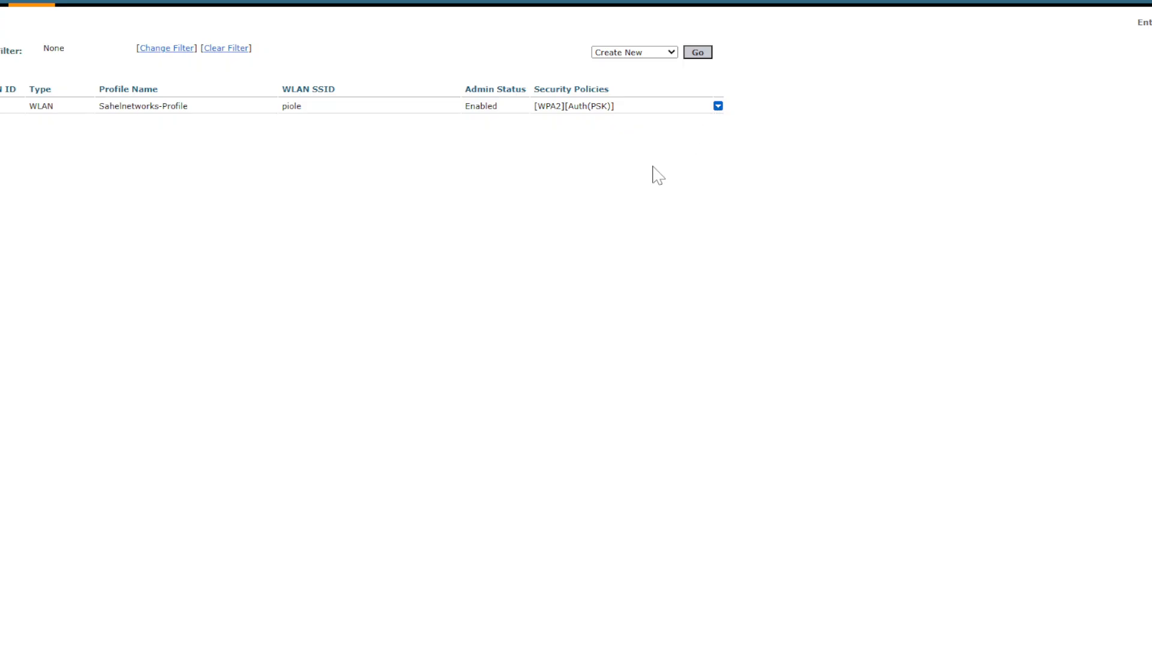
{"action": "left_click", "coordinate": [718, 107]}
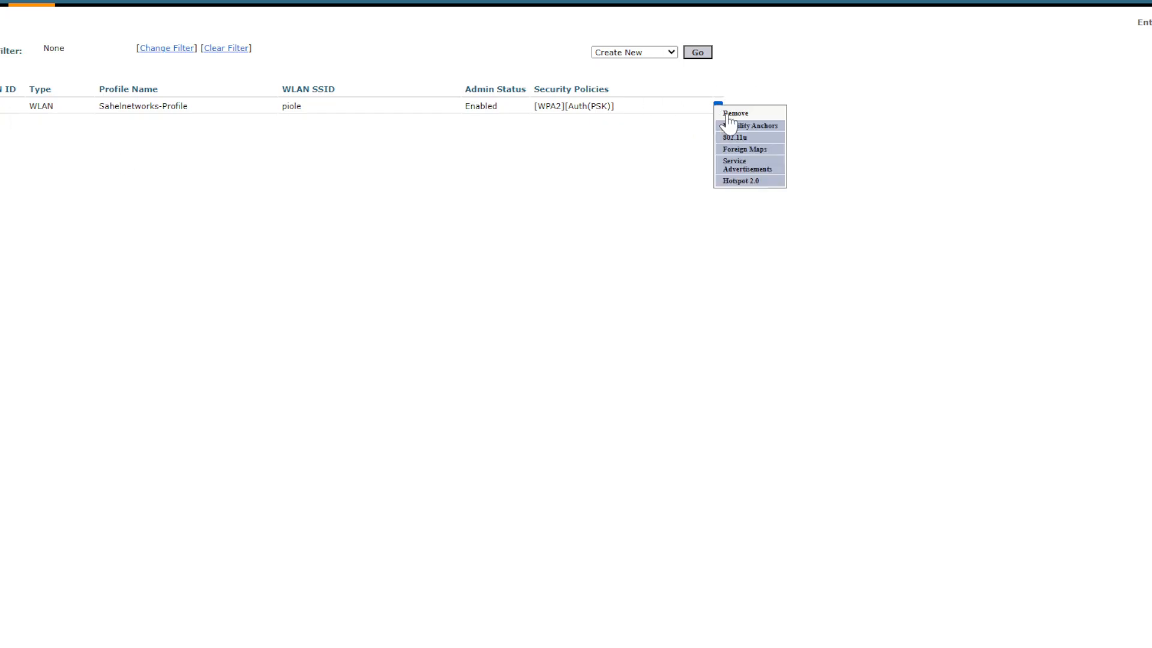
{"action": "left_click", "coordinate": [722, 115]}
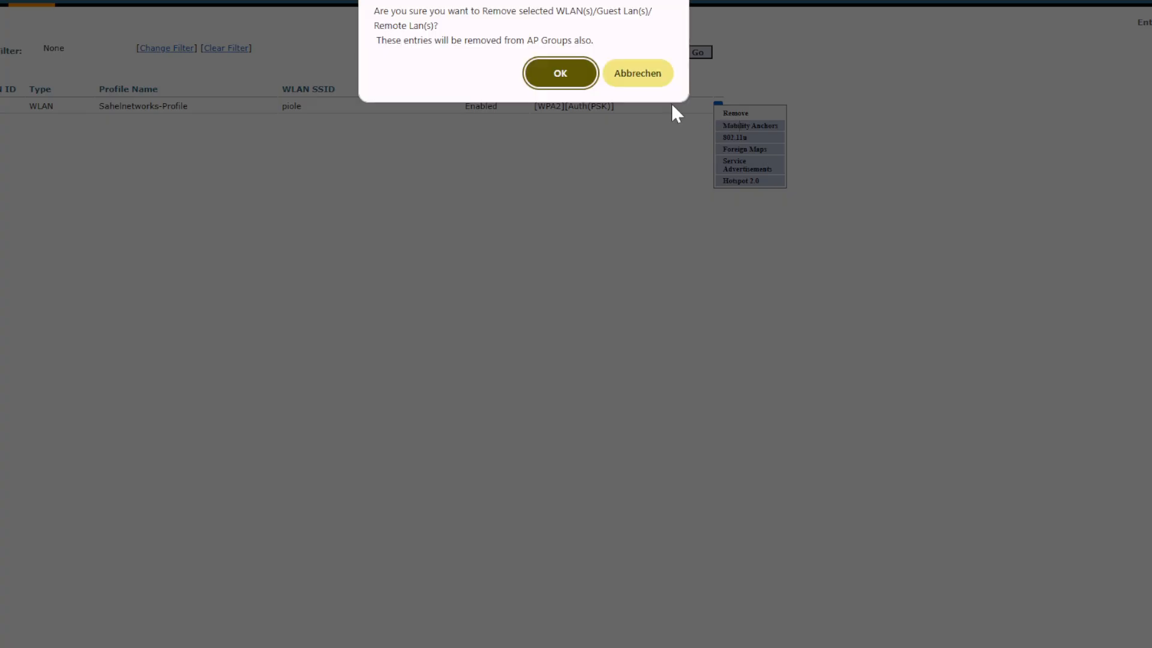
{"action": "left_click", "coordinate": [562, 84]}
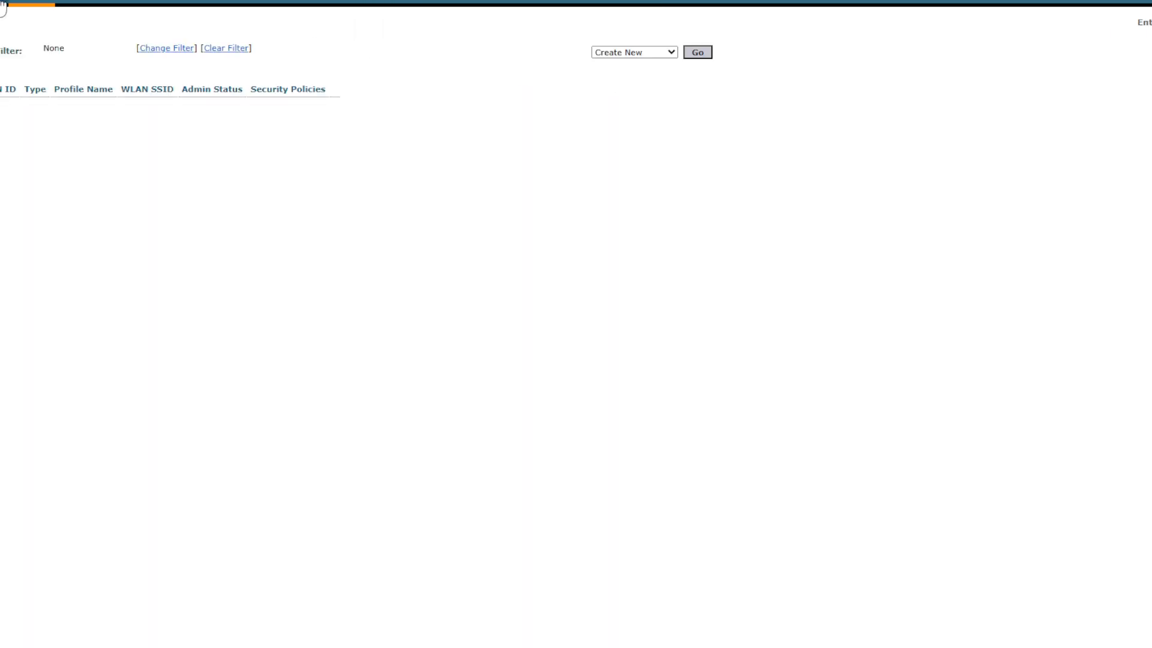
Inspect the dynamic sahelnetworks interface among the controller interfaces and delete it
{"action": "left_click", "coordinate": [106, 3]}
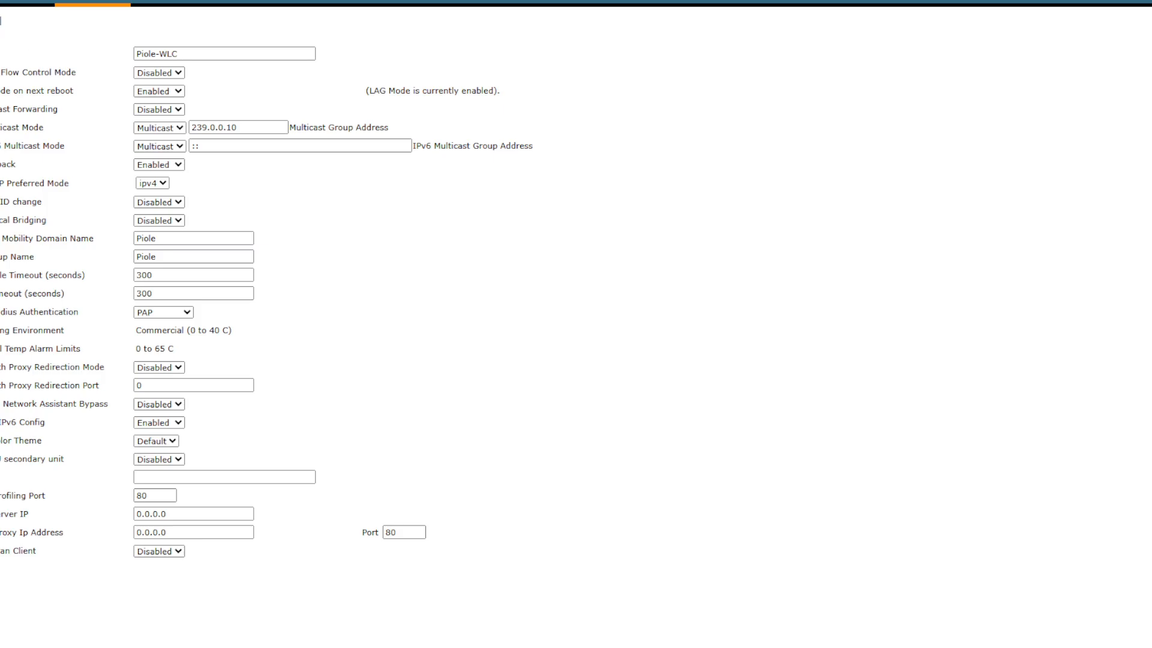
{"action": "left_click", "coordinate": [1, 96]}
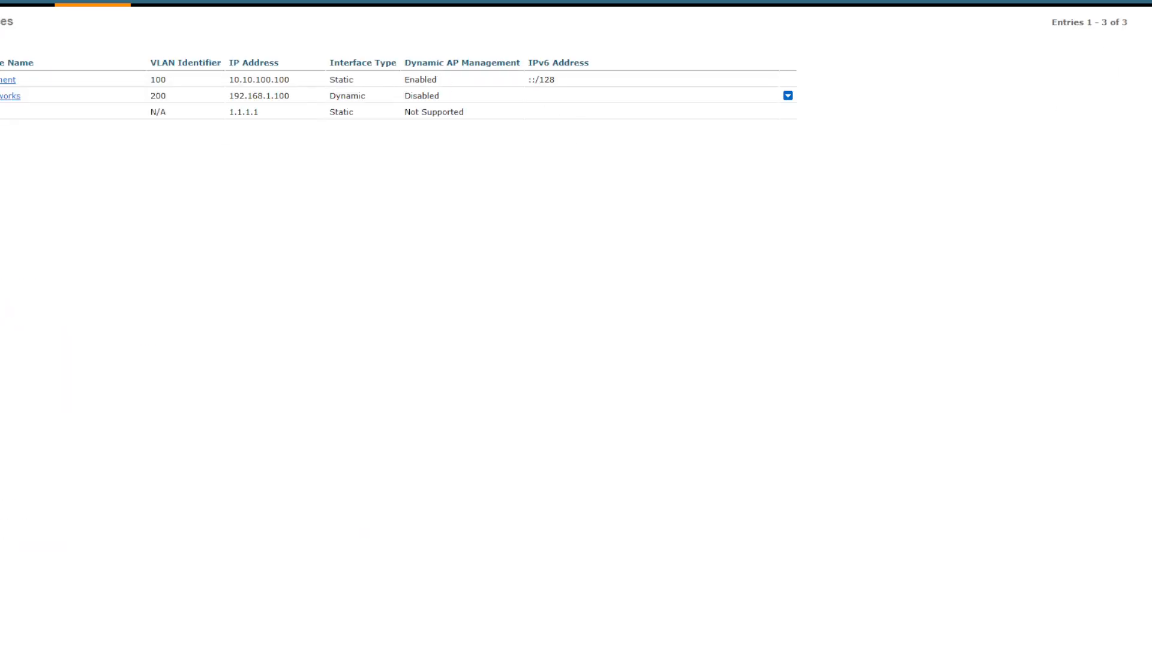
{"action": "left_click", "coordinate": [10, 95]}
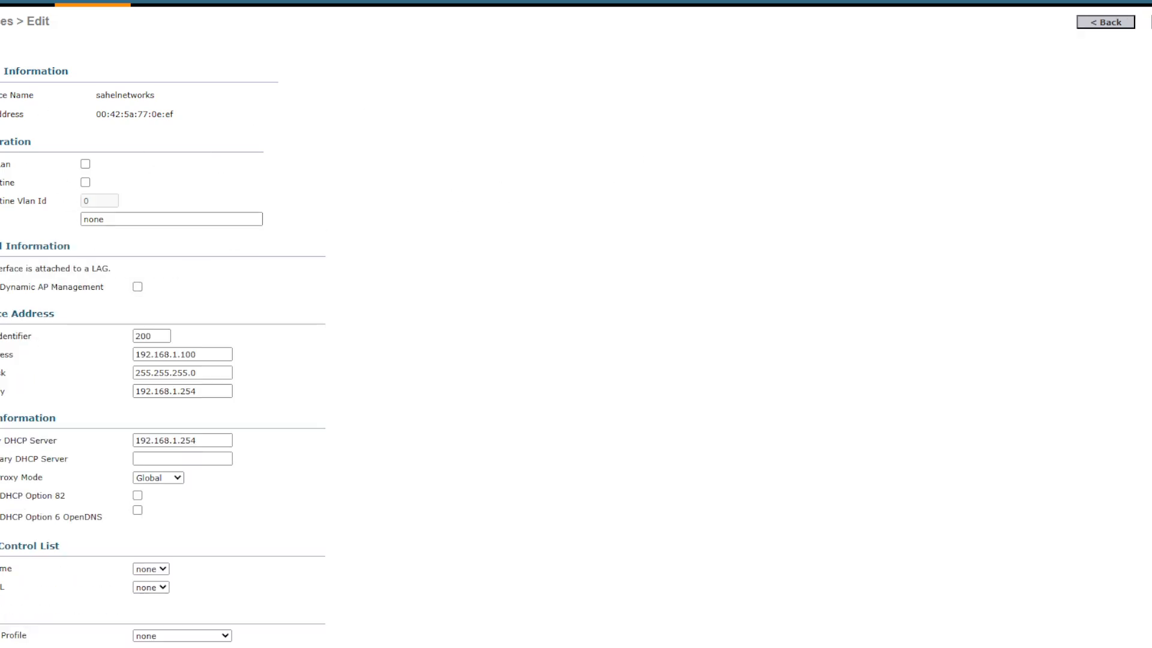
{"action": "left_click", "coordinate": [79, 2]}
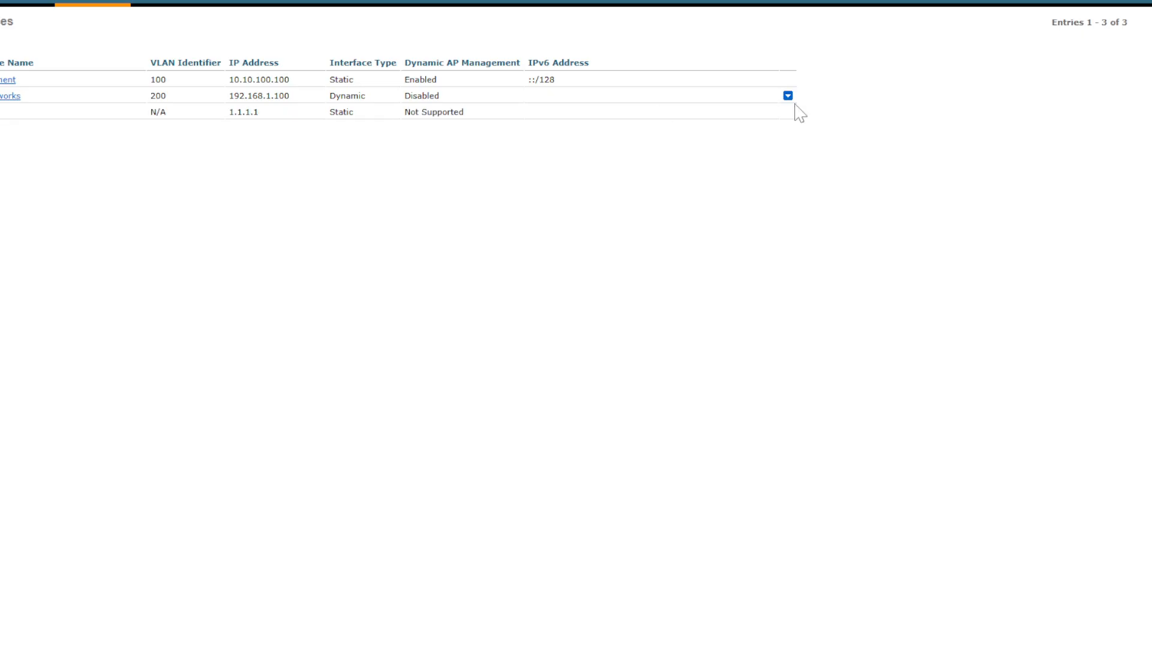
{"action": "left_click", "coordinate": [792, 104]}
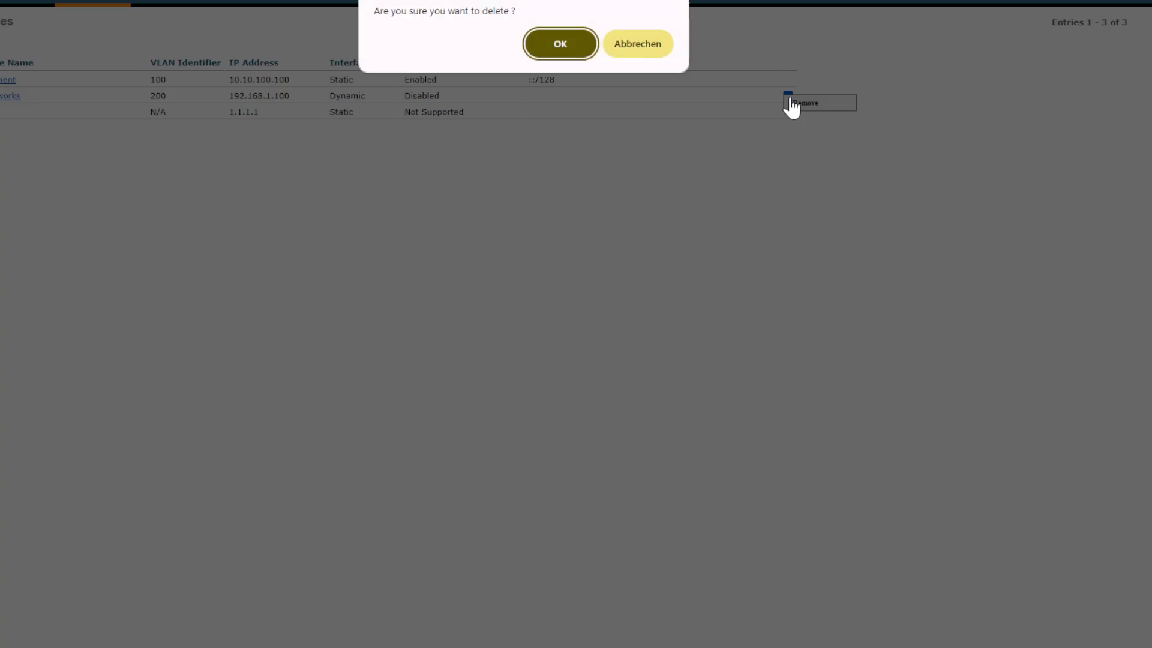
{"action": "left_click", "coordinate": [562, 45]}
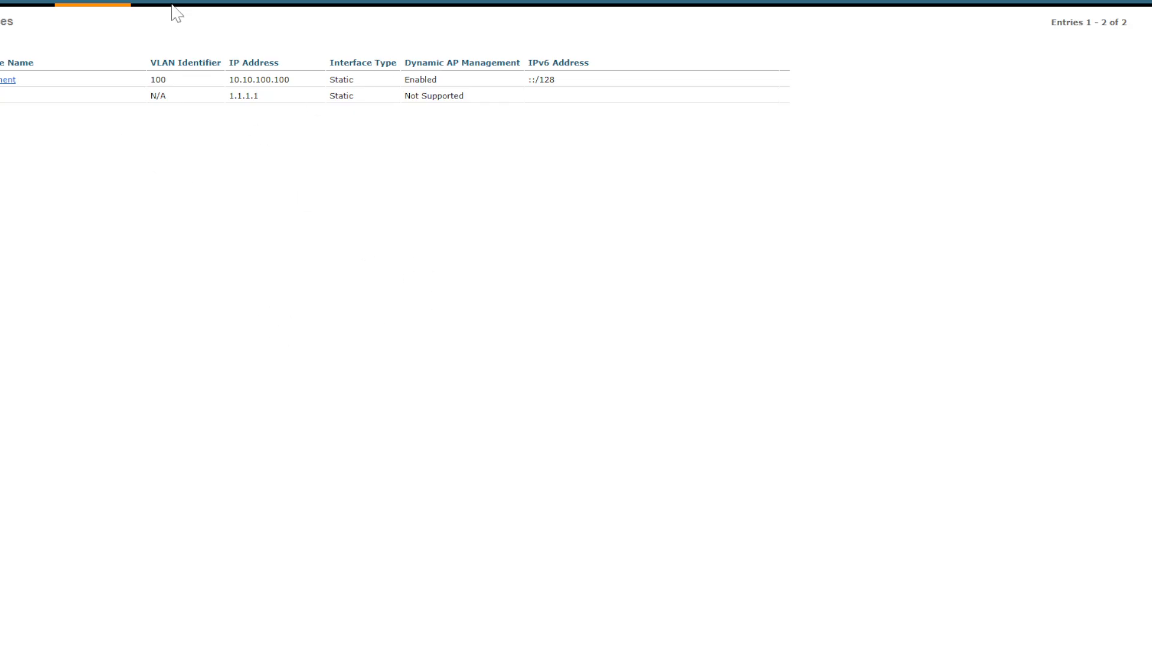
Check the controller's monitoring summary for its top WLANs and current clients
{"action": "left_click", "coordinate": [97, 6]}
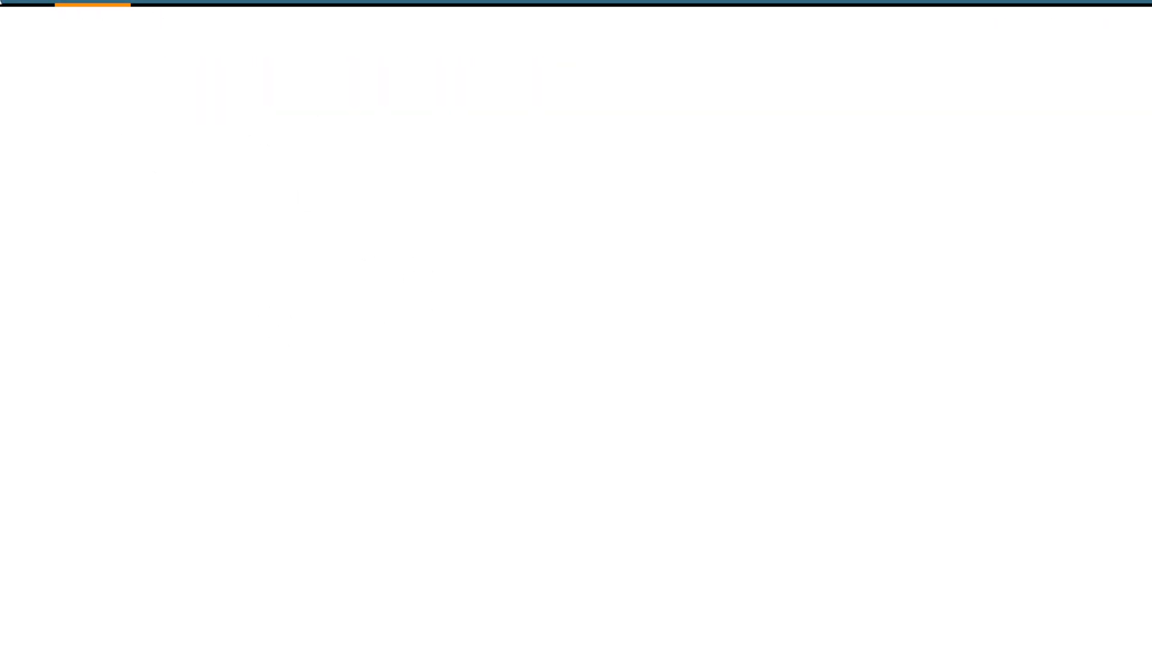
{"action": "left_click", "coordinate": [4, 2]}
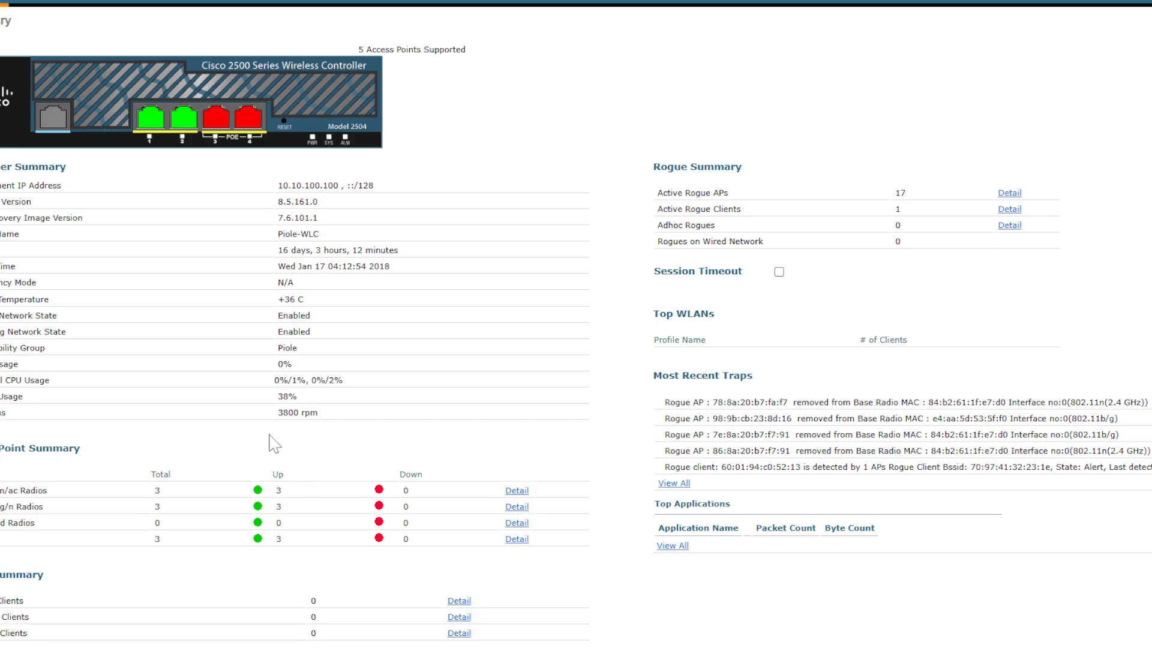
Create a new controller interface named SahelNetworks with VLAN ID 200, consulting the network diagram
{"action": "left_click", "coordinate": [94, 4]}
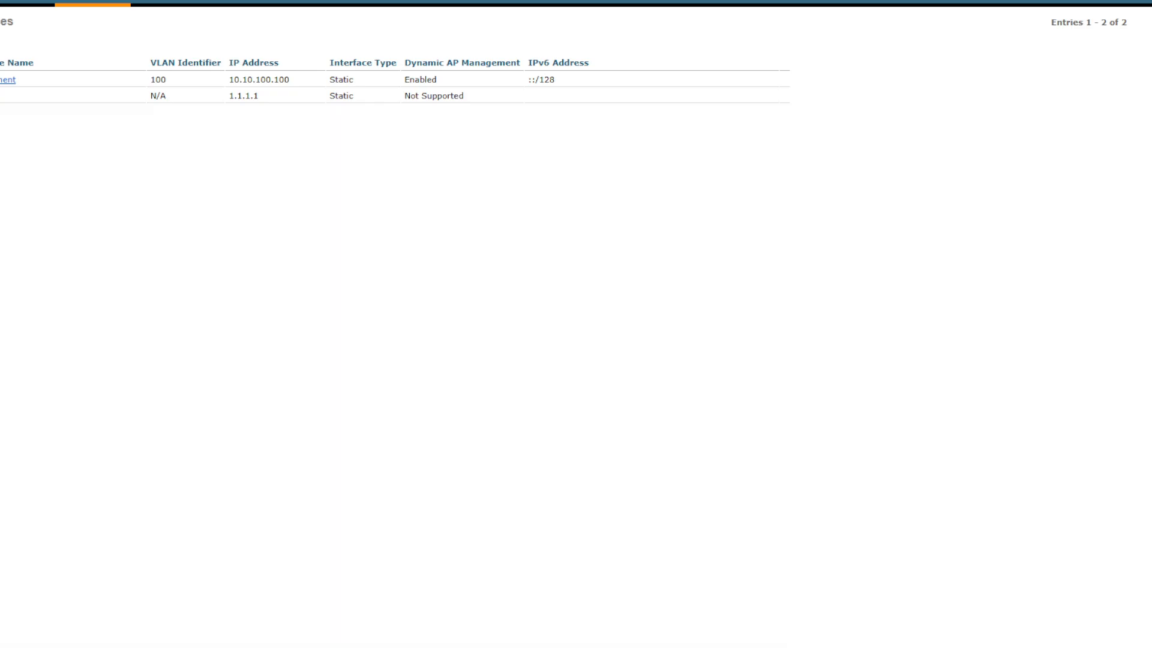
{"action": "left_click", "coordinate": [90, 55]}
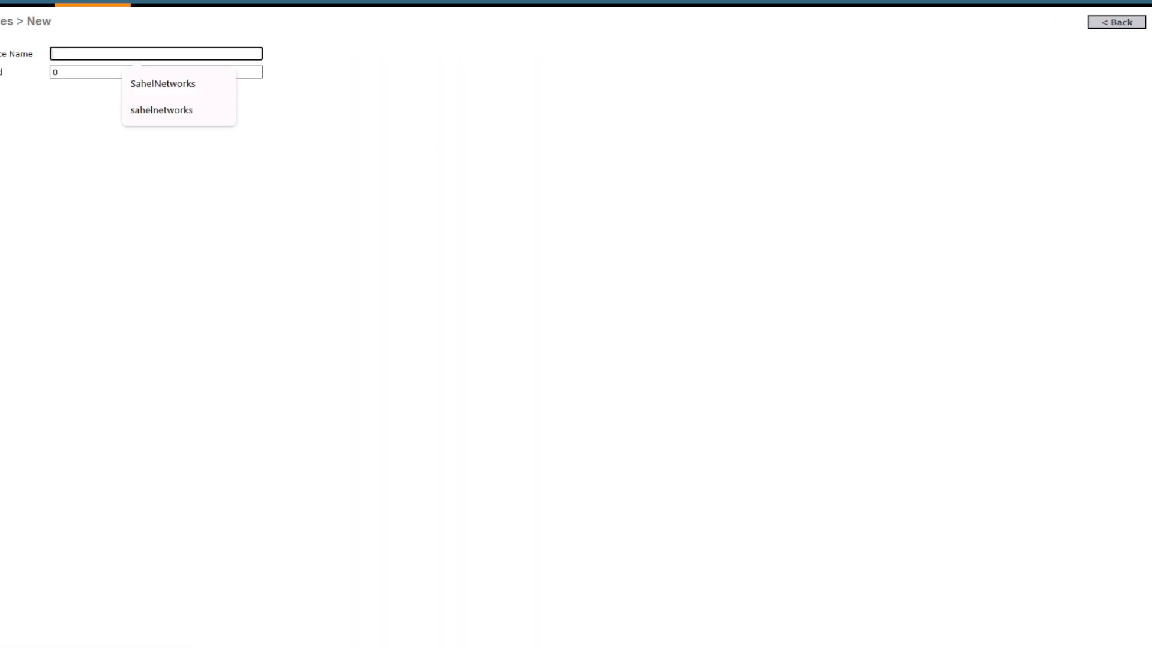
{"action": "left_click", "coordinate": [183, 84]}
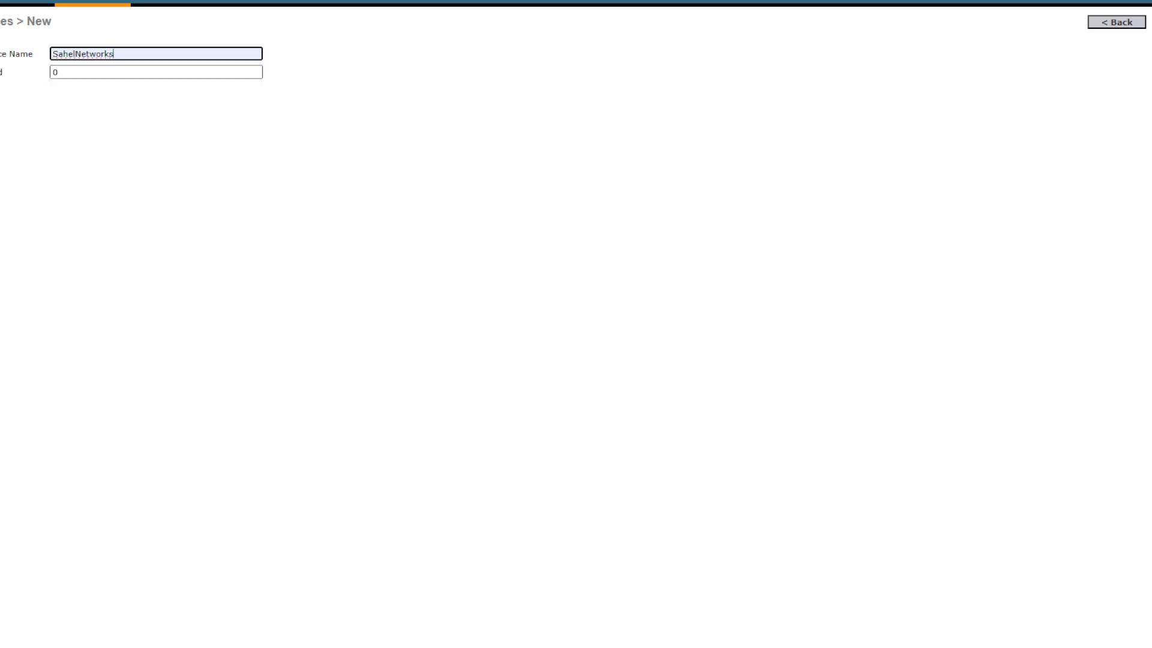
{"action": "left_click", "coordinate": [92, 74]}
{"action": "left_click_drag", "start_coordinate": [91, 75], "coordinate": [8, 75]}
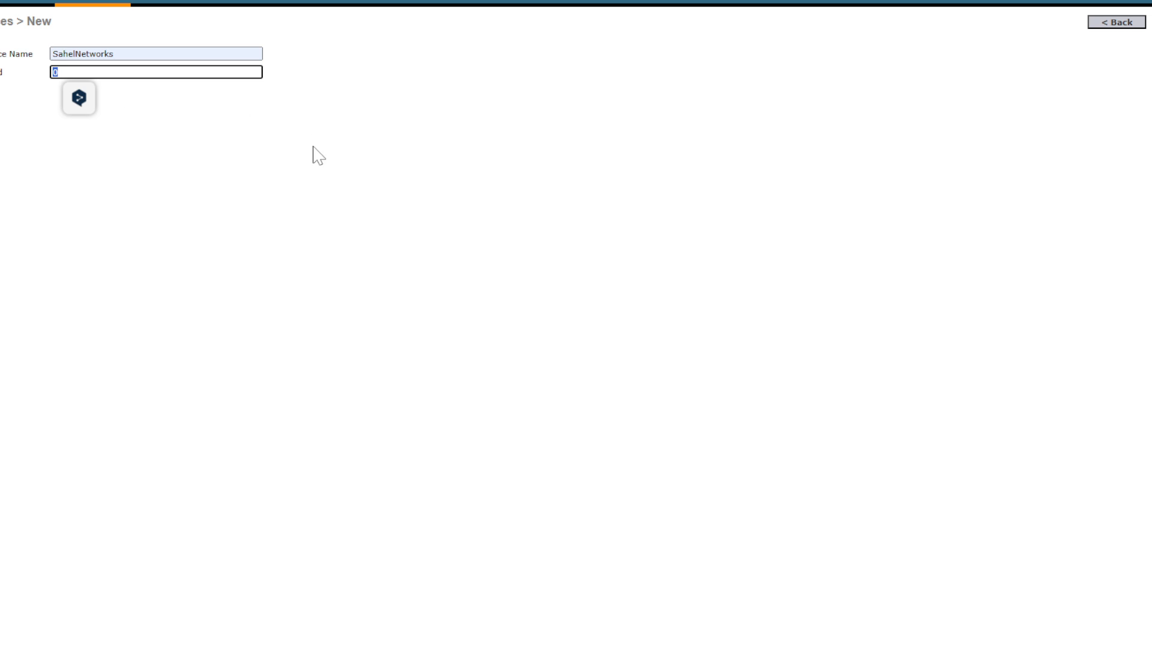
{"action": "type", "text": "200"}
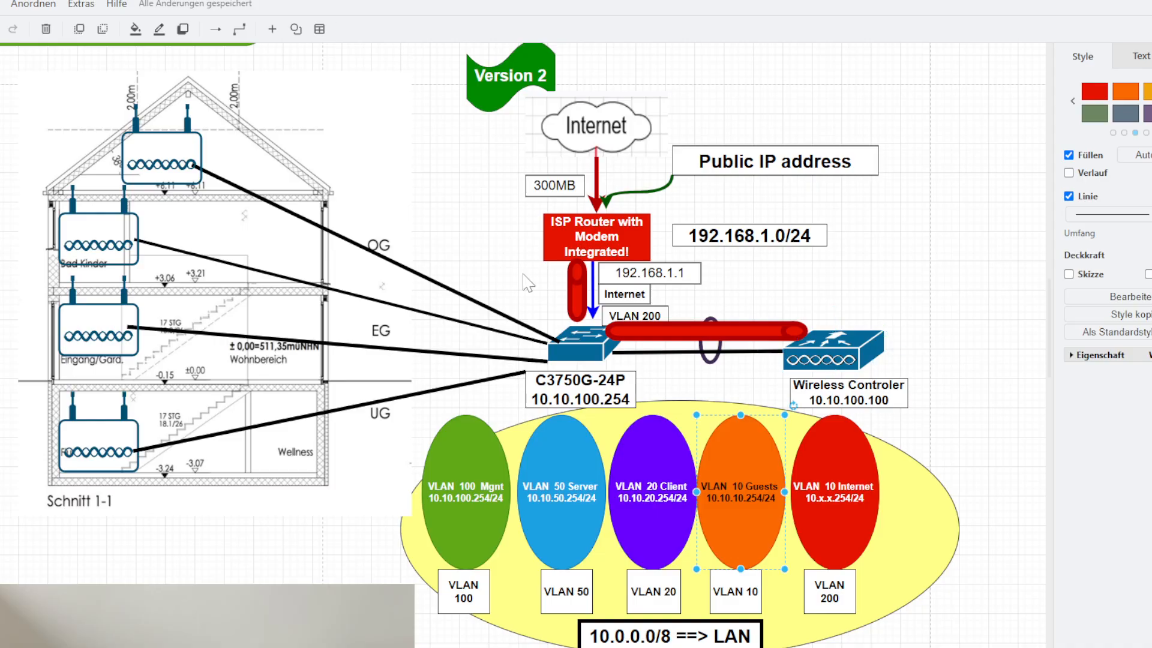
{"action": "left_click", "coordinate": [781, 332]}
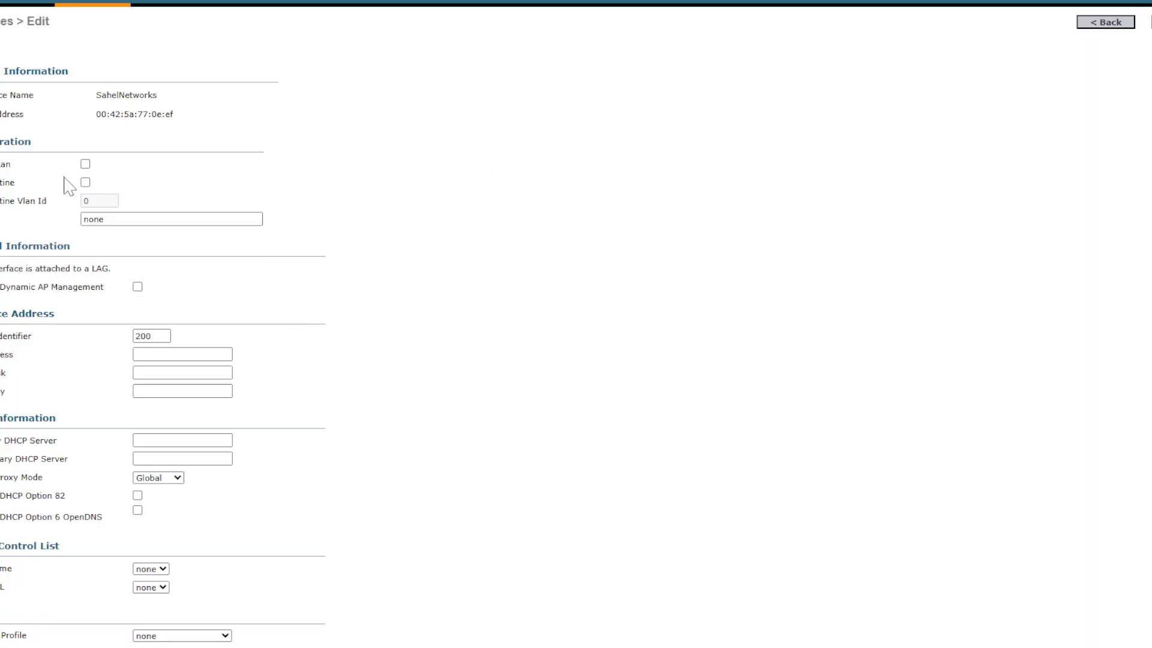
Set the SahelNetworks interface's IP address to 192.168.1.100, netmask to 255.255.255.0 and gateway to 192.168.1.254
{"action": "left_click_drag", "start_coordinate": [167, 336], "coordinate": [119, 327]}
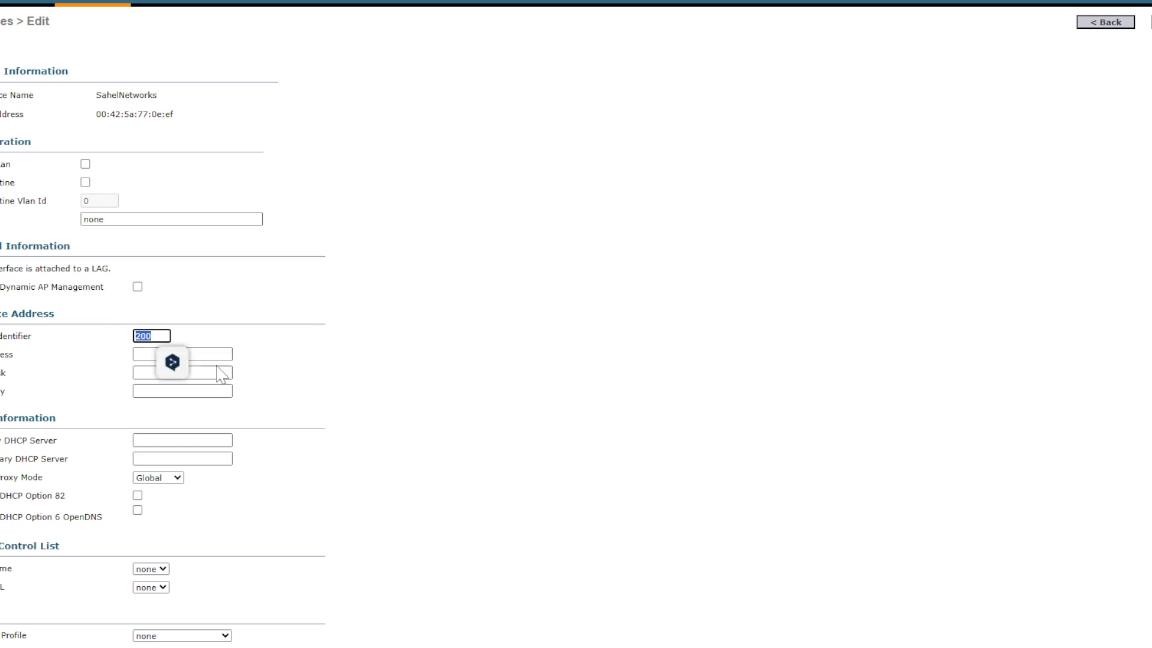
{"action": "left_click", "coordinate": [186, 355]}
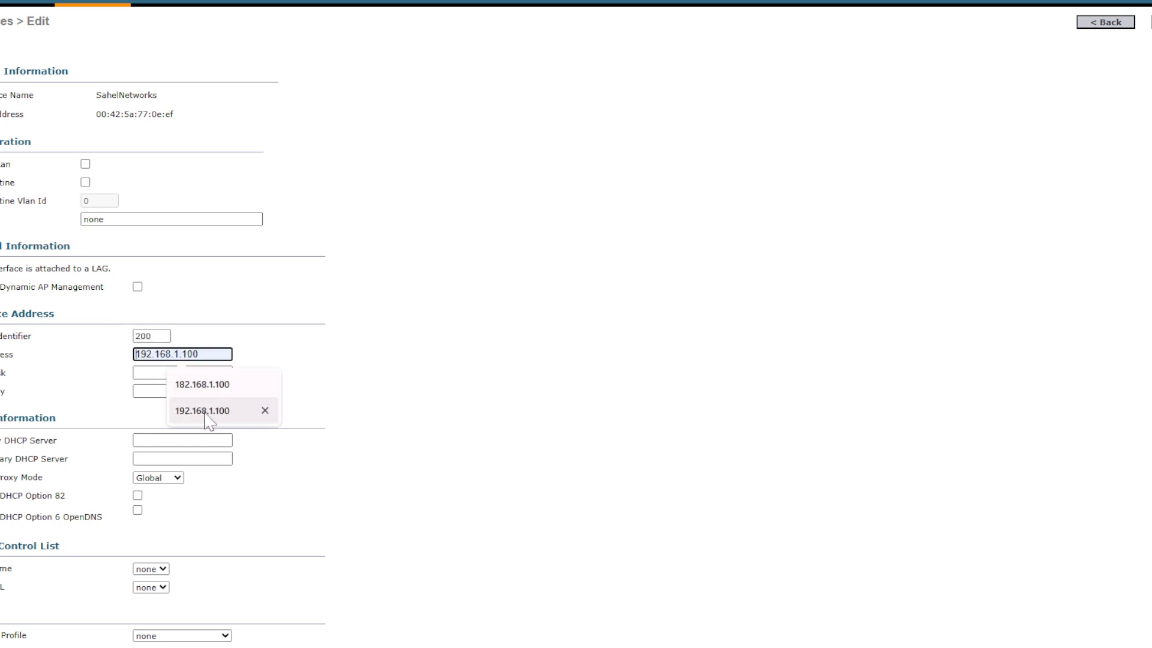
{"action": "left_click", "coordinate": [202, 410]}
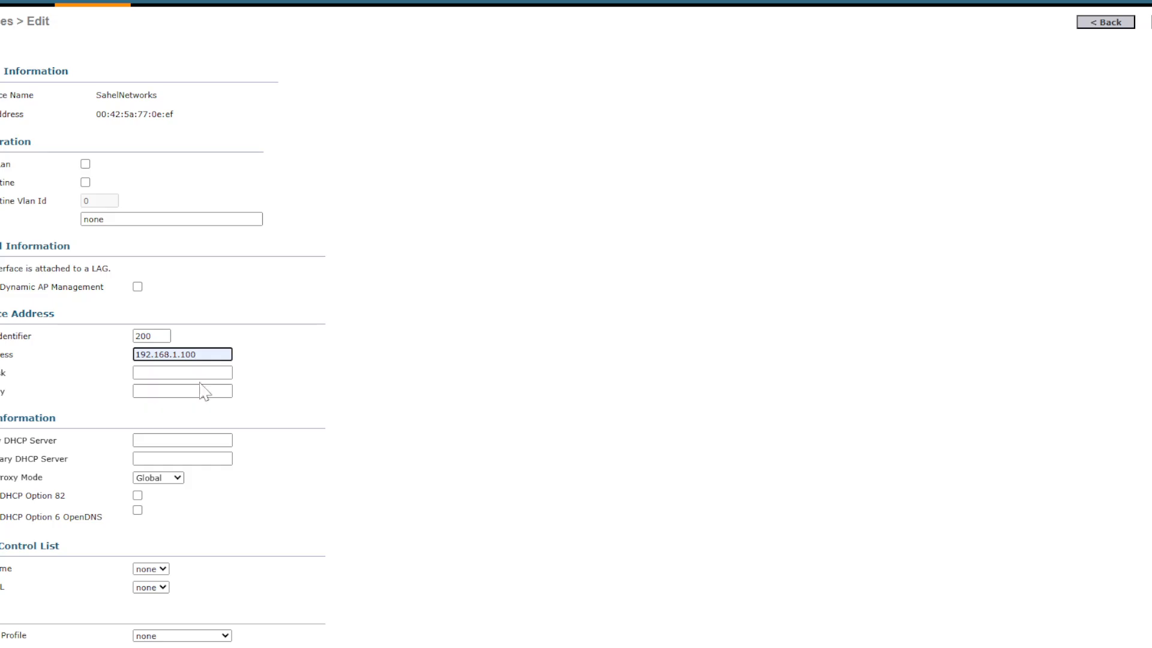
{"action": "left_click", "coordinate": [203, 373]}
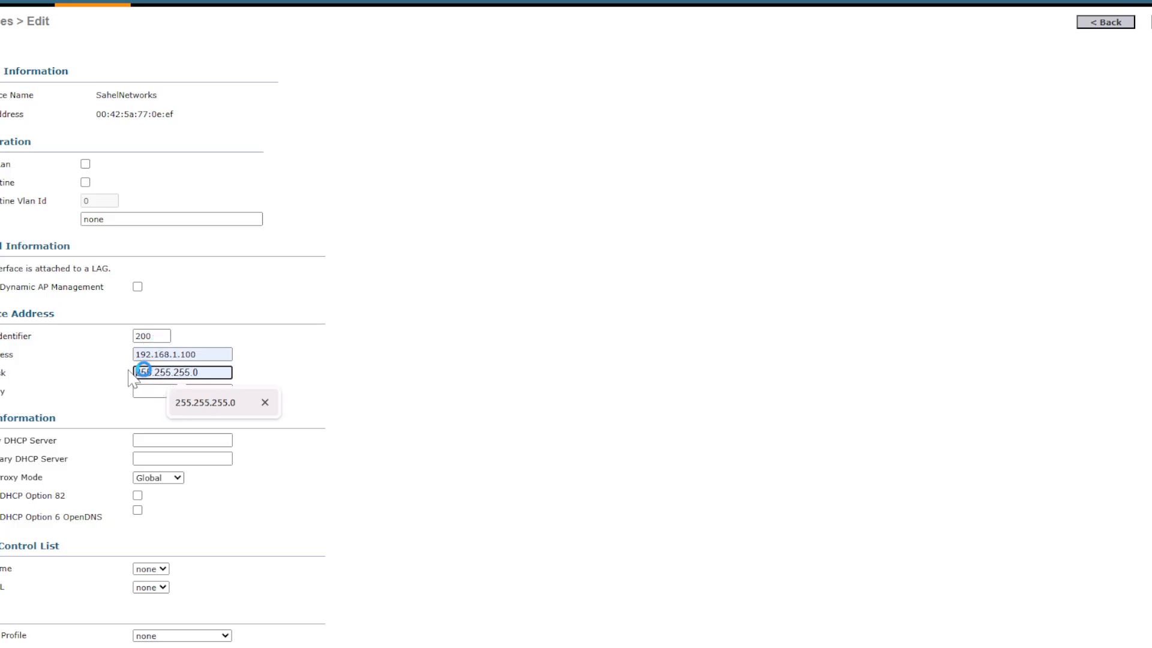
{"action": "left_click", "coordinate": [149, 401]}
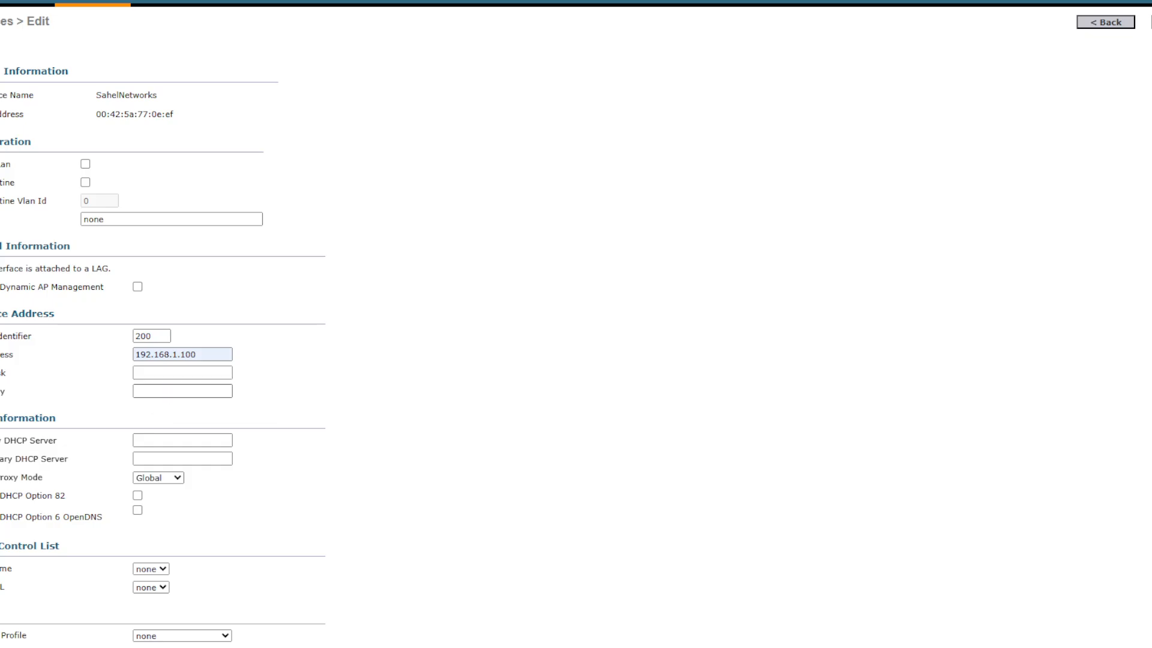
{"action": "left_click", "coordinate": [151, 377]}
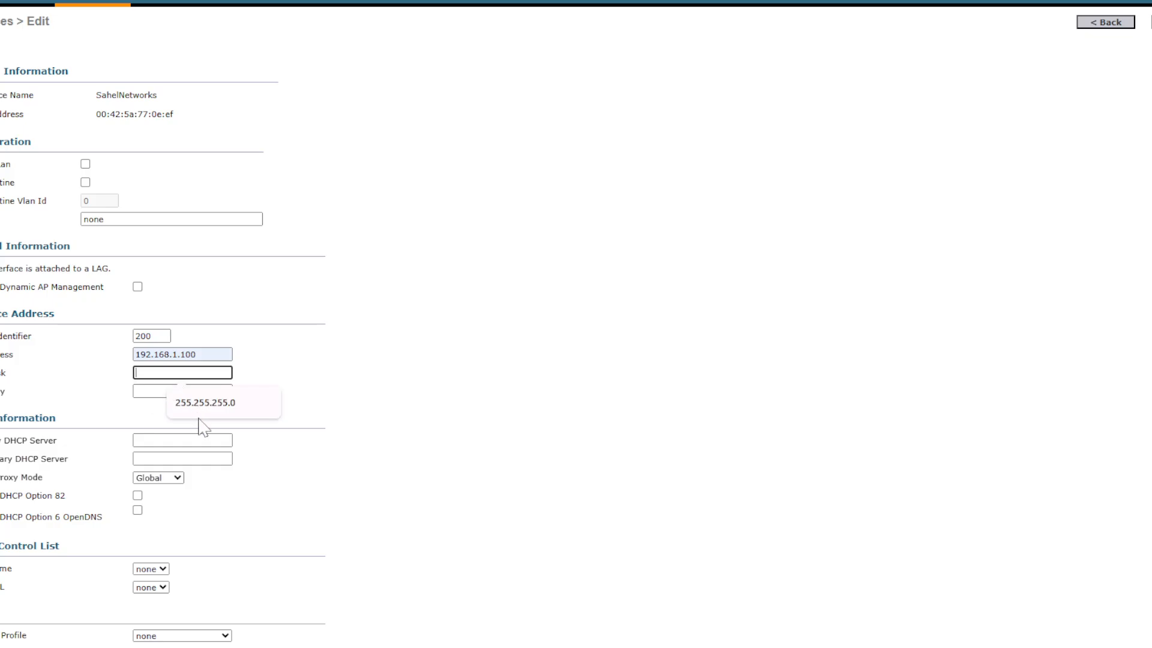
{"action": "left_click", "coordinate": [185, 390]}
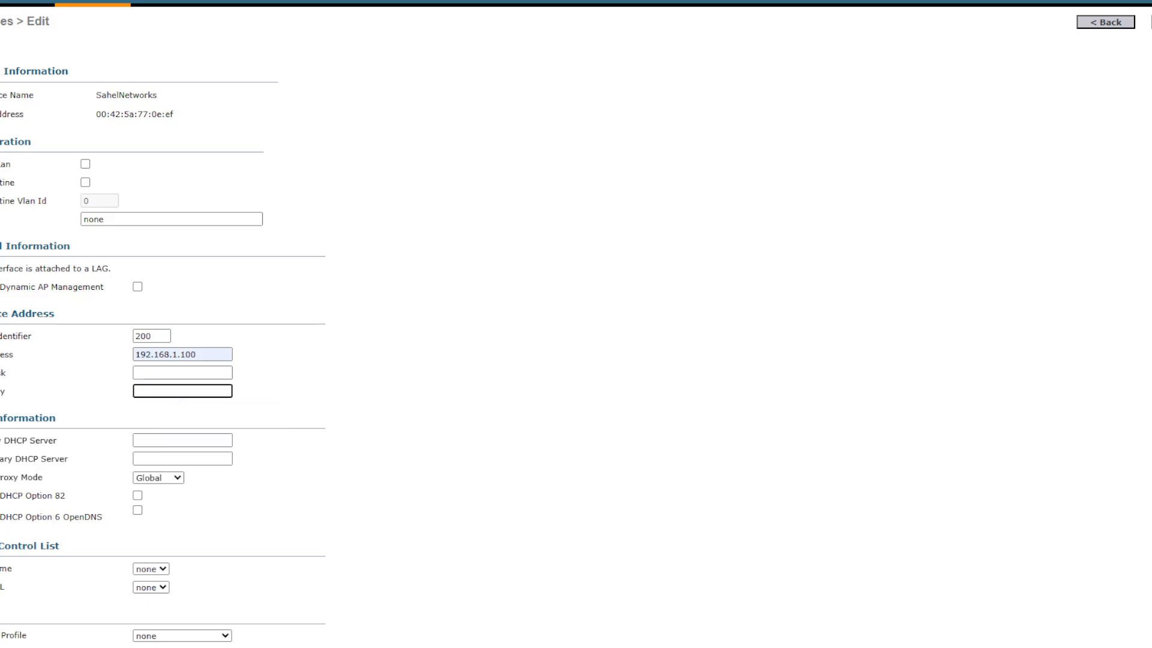
{"action": "left_click", "coordinate": [181, 374]}
{"action": "left_click", "coordinate": [200, 410]}
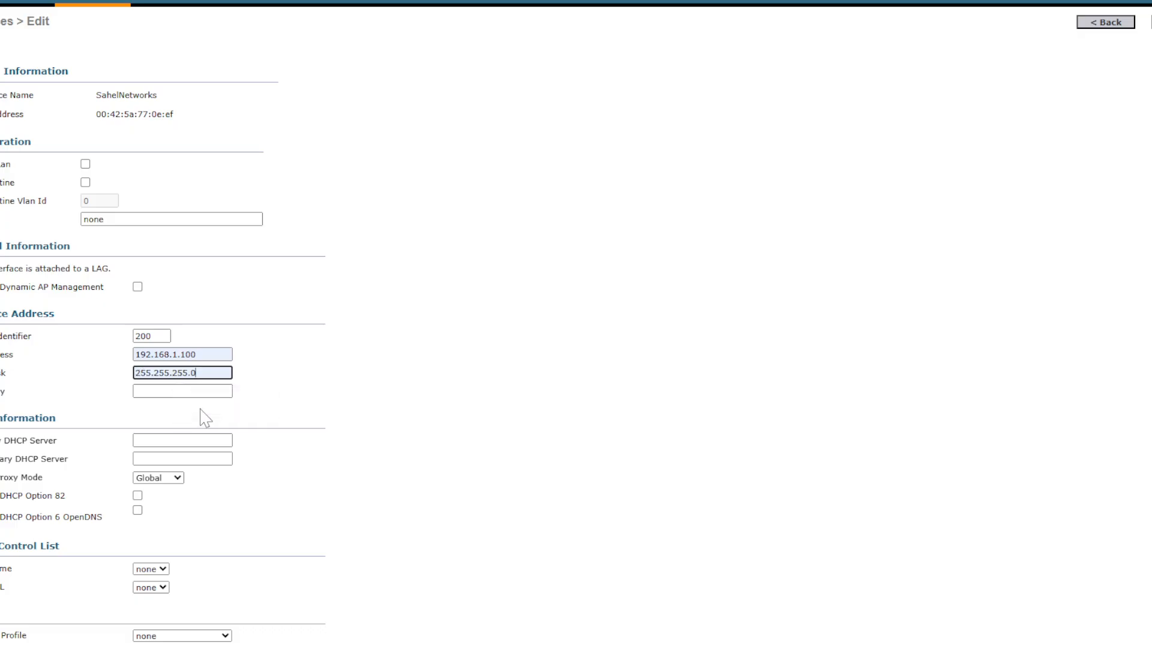
{"action": "left_click", "coordinate": [183, 391]}
{"action": "left_click", "coordinate": [190, 422]}
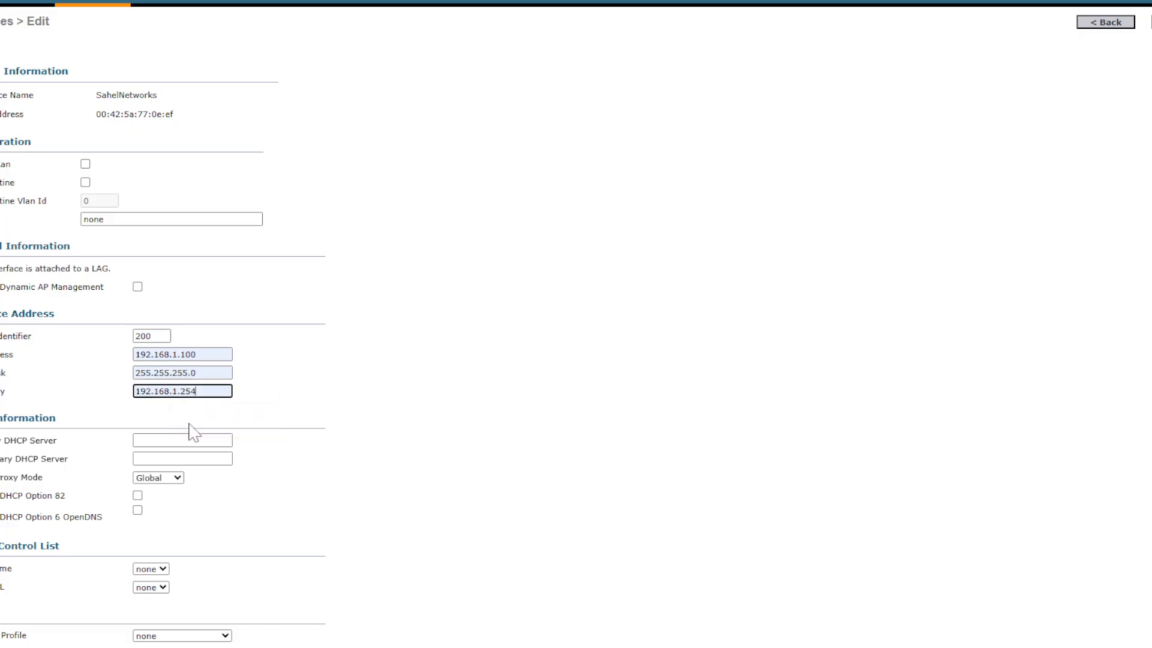
Set the SahelNetworks interface's primary DHCP server to 192.168.1.254, apply the configuration and return to the interface list
{"action": "left_click", "coordinate": [189, 441]}
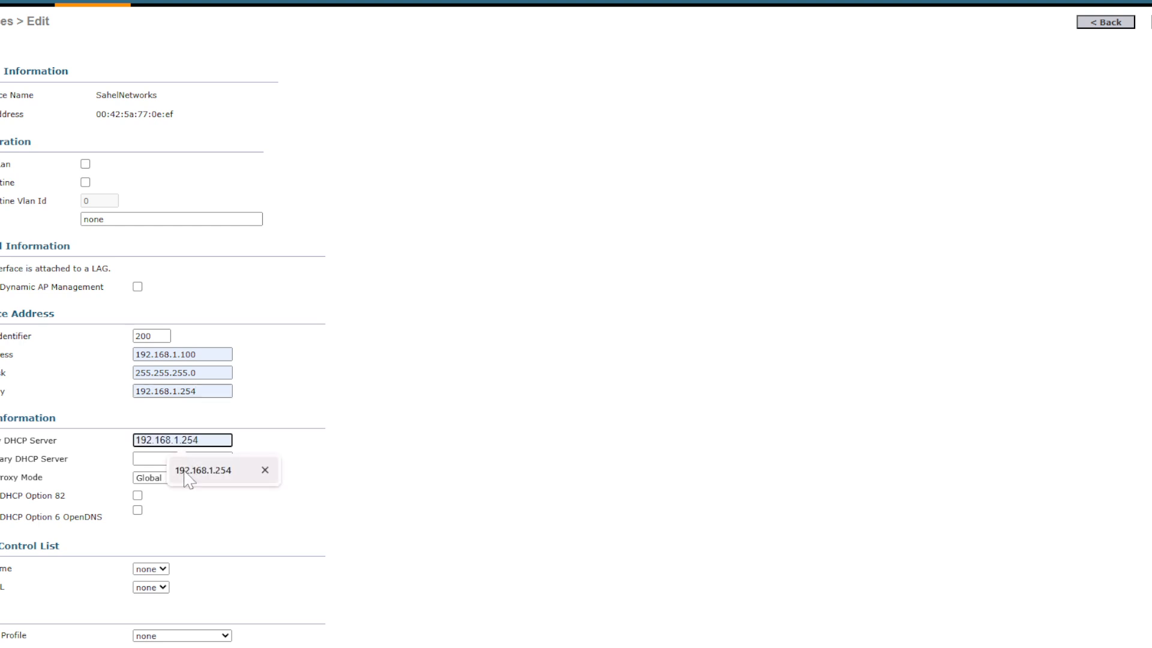
{"action": "left_click", "coordinate": [188, 471]}
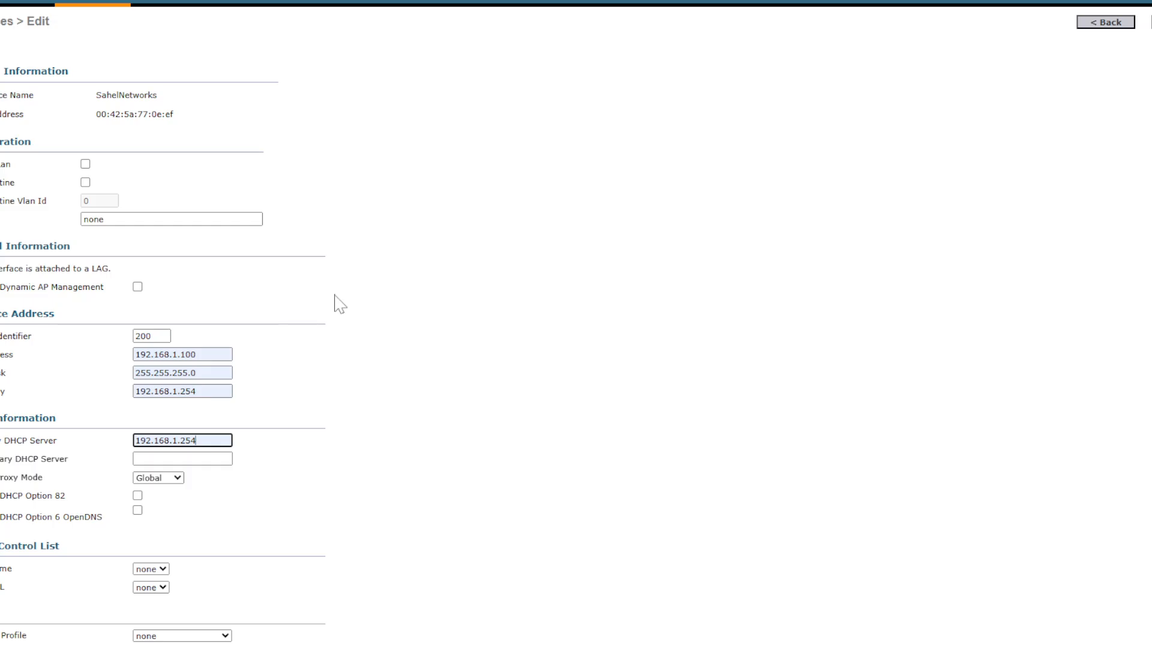
{"action": "key", "text": "ctrl+a"}
{"action": "left_click", "coordinate": [654, 379]}
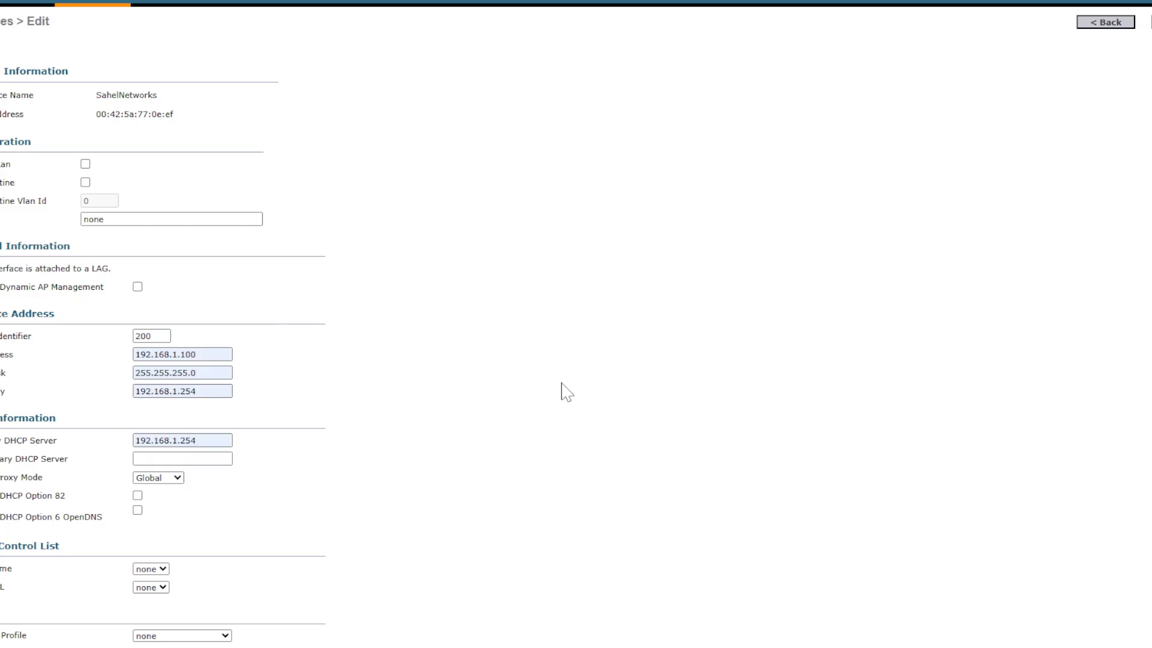
{"action": "scroll", "coordinate": [488, 436], "scroll_direction": "down", "scroll_amount": 1}
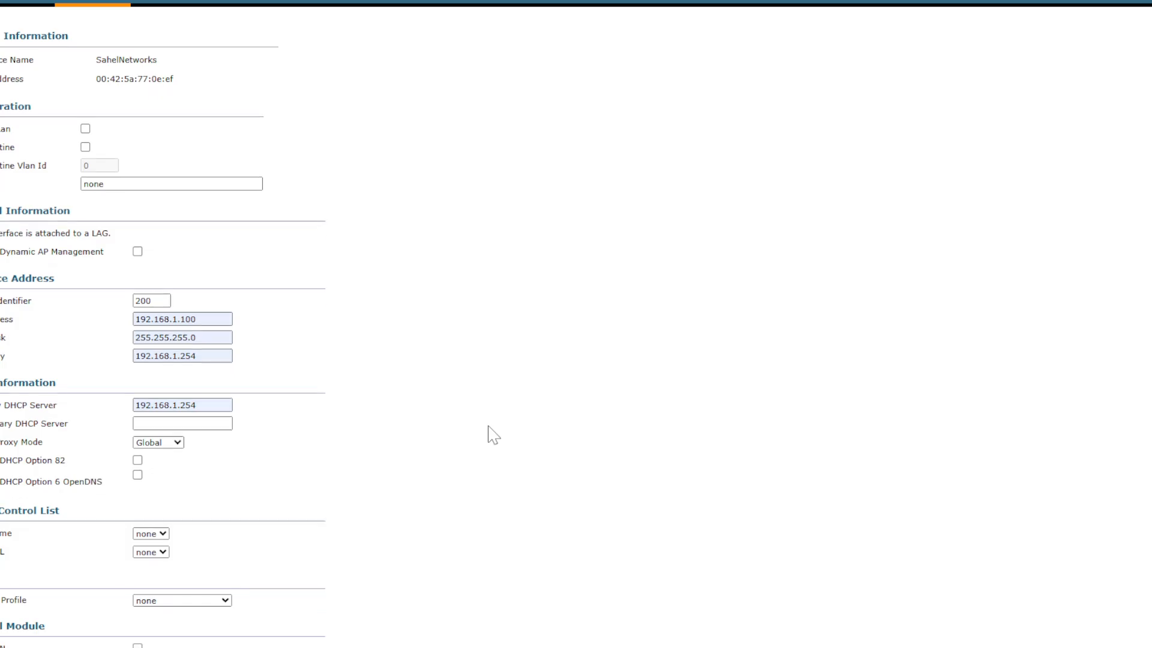
{"action": "scroll", "coordinate": [493, 435], "scroll_direction": "up", "scroll_amount": 1}
{"action": "left_click", "coordinate": [1151, 23]}
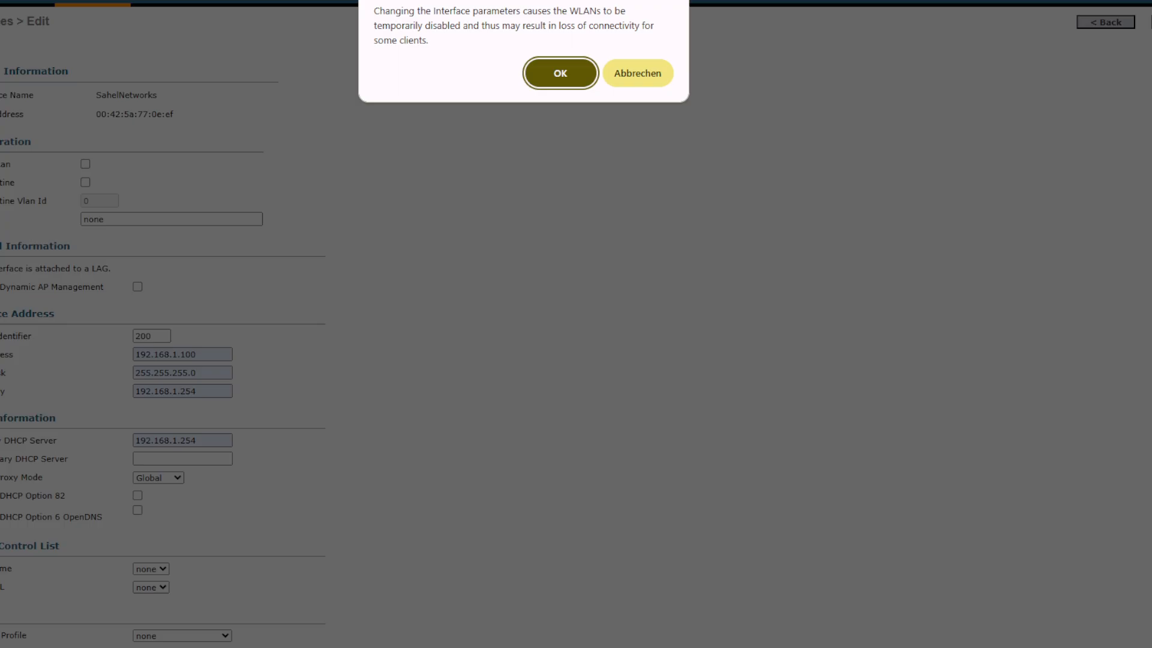
{"action": "left_click", "coordinate": [575, 80]}
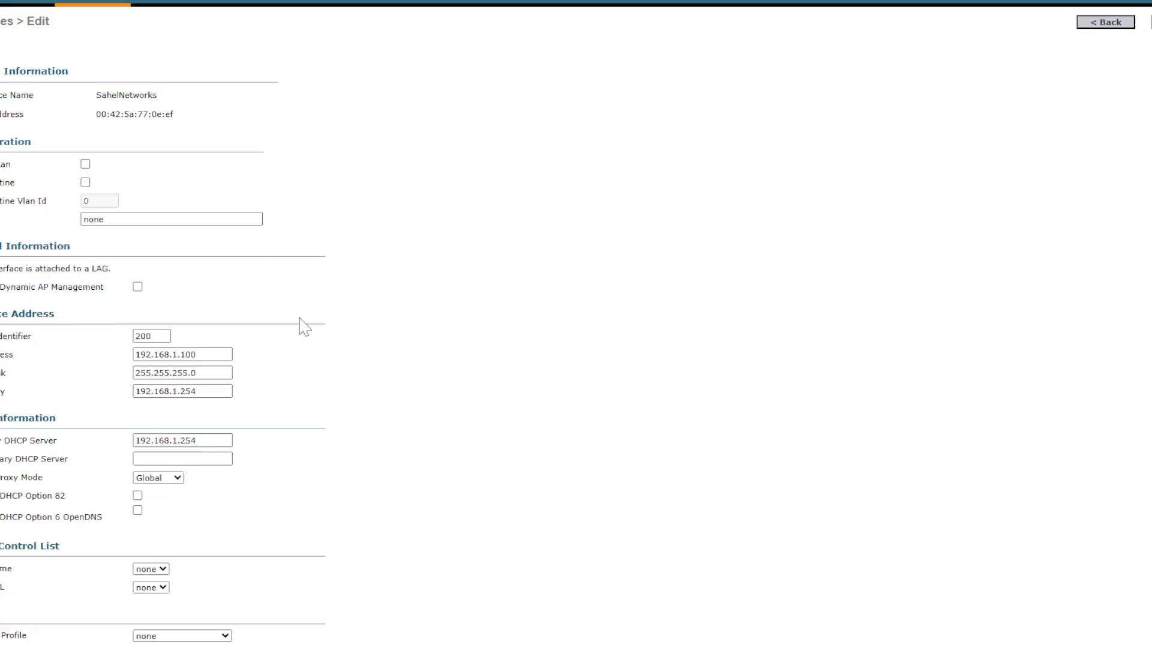
{"action": "left_click", "coordinate": [150, 1]}
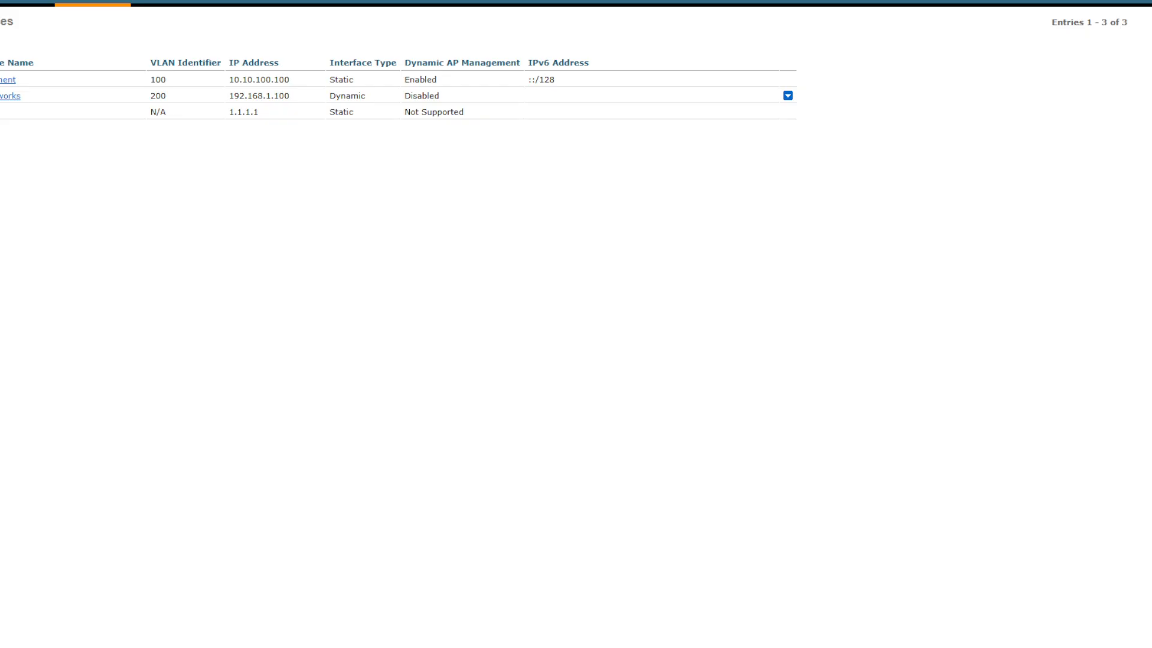
Create a new WLAN with profile name Sahelnetworks-Profile, SSID piole and ID 1
{"action": "left_click", "coordinate": [31, 1]}
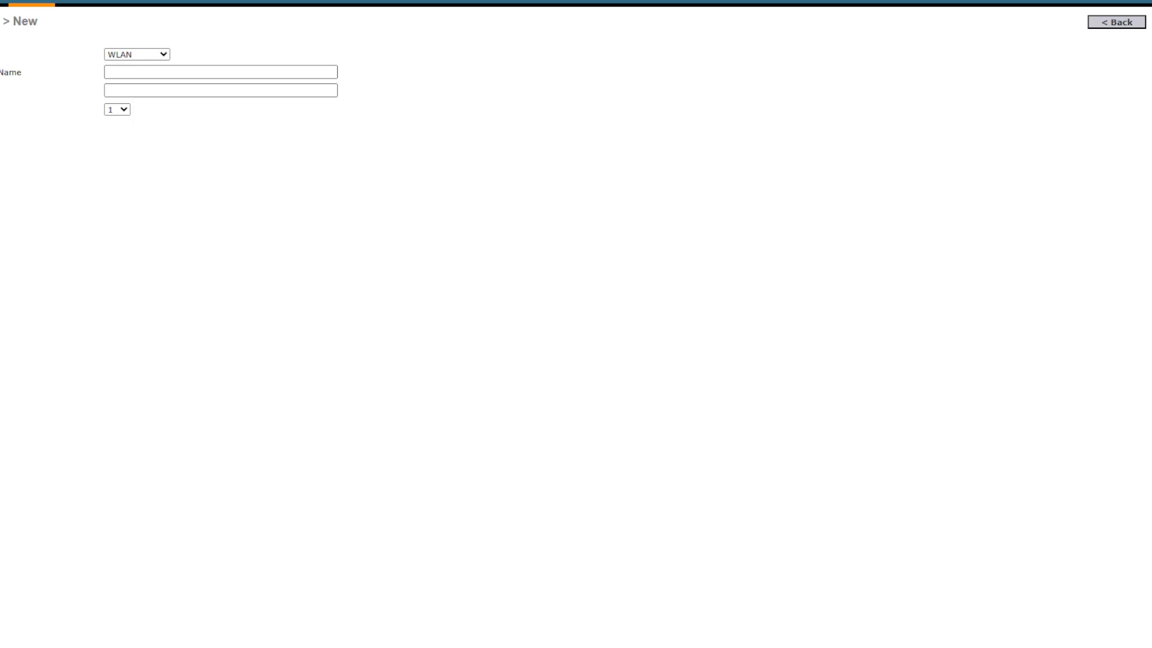
{"action": "left_click", "coordinate": [192, 71]}
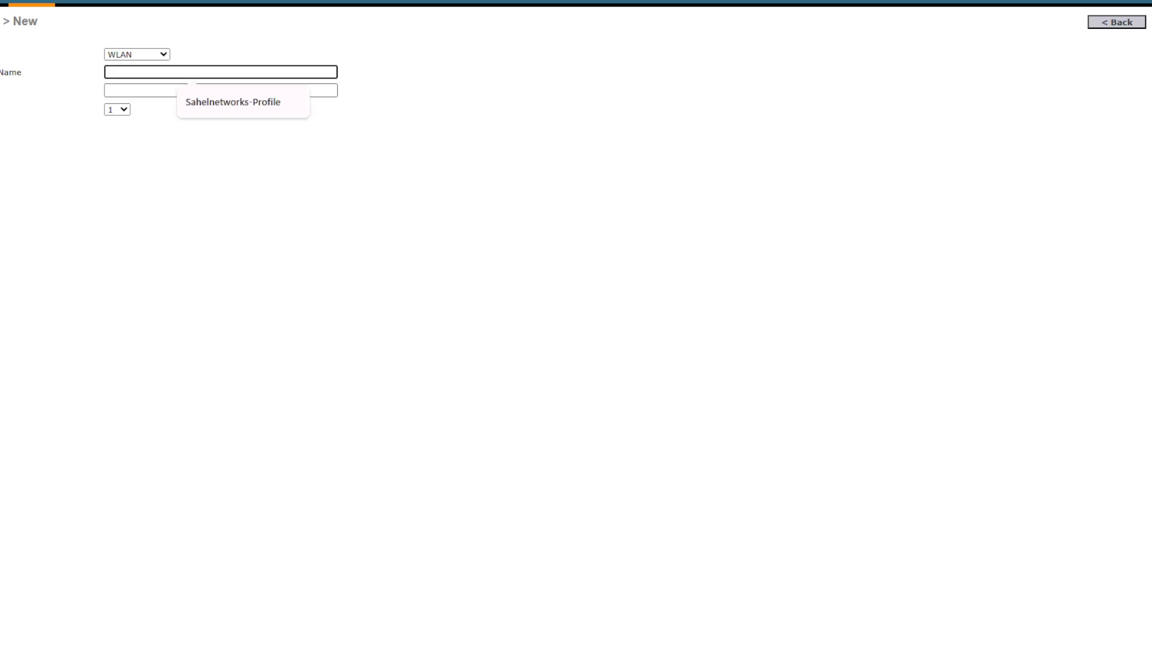
{"action": "left_click", "coordinate": [222, 104]}
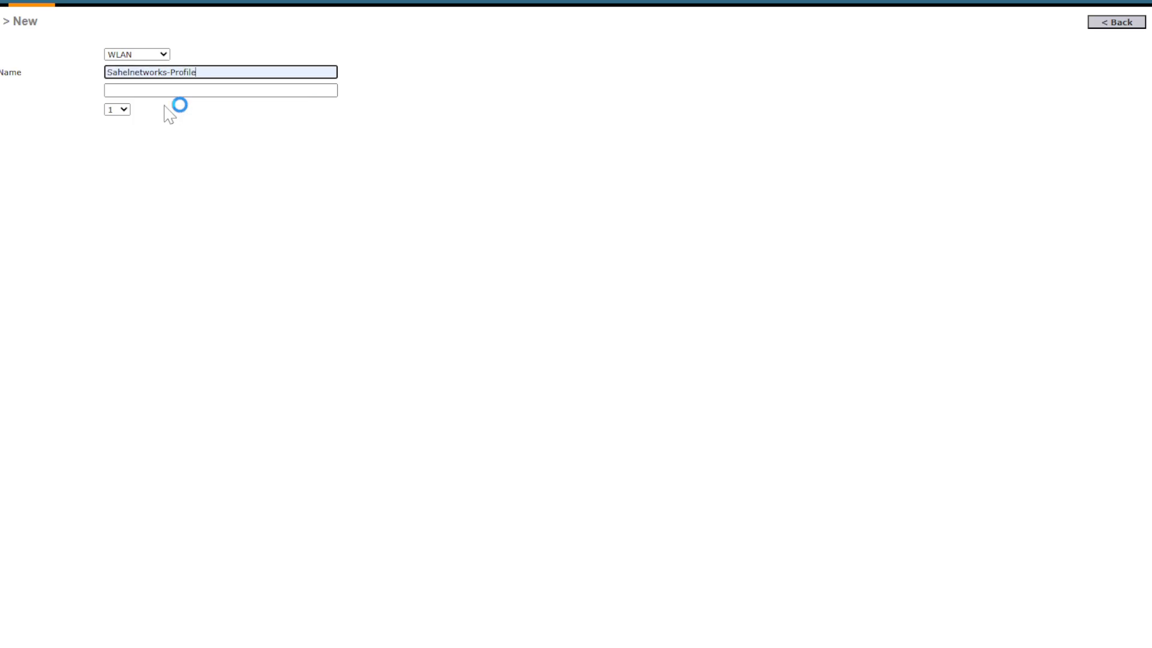
{"action": "left_click", "coordinate": [180, 90]}
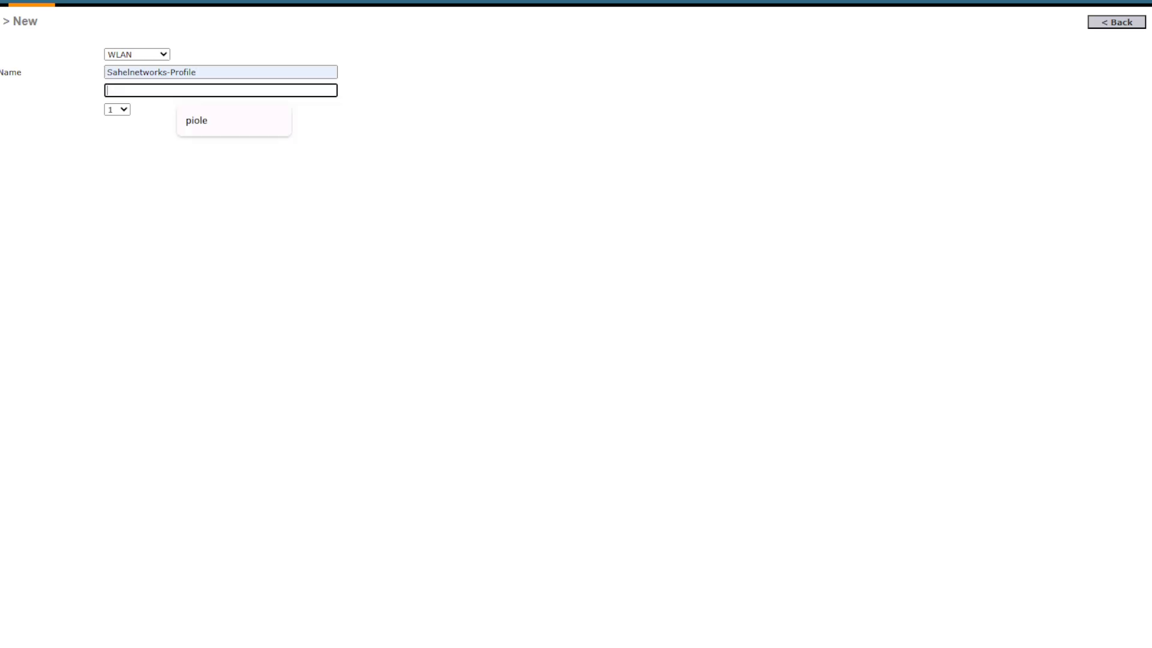
{"action": "left_click", "coordinate": [199, 122]}
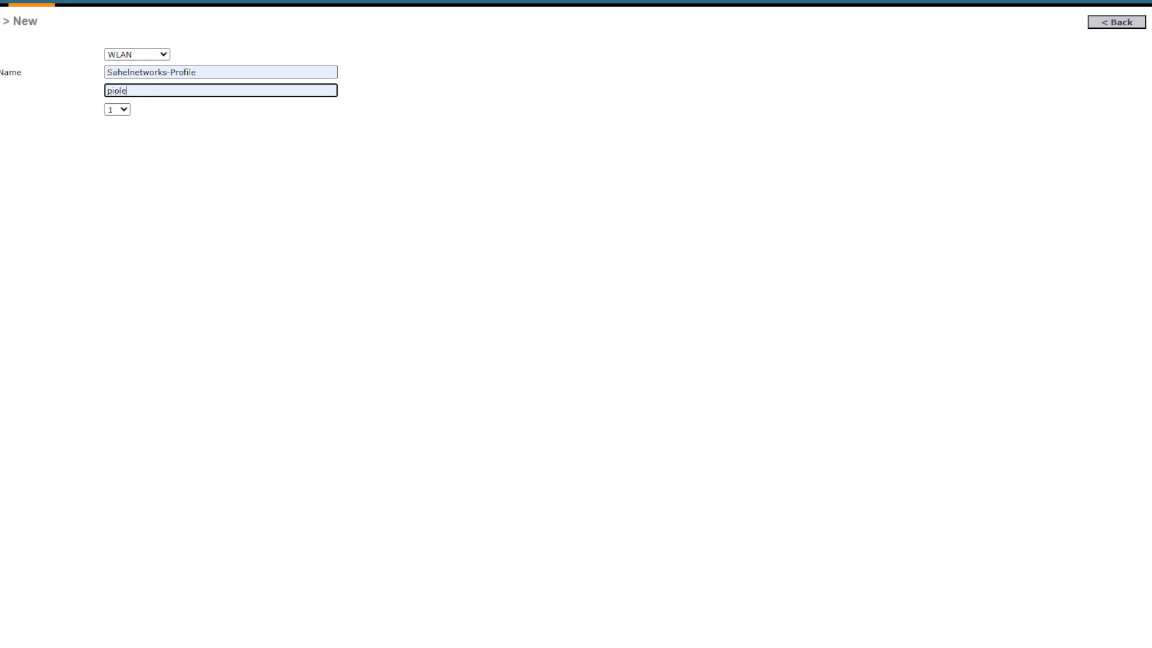
{"action": "key", "text": "Return"}
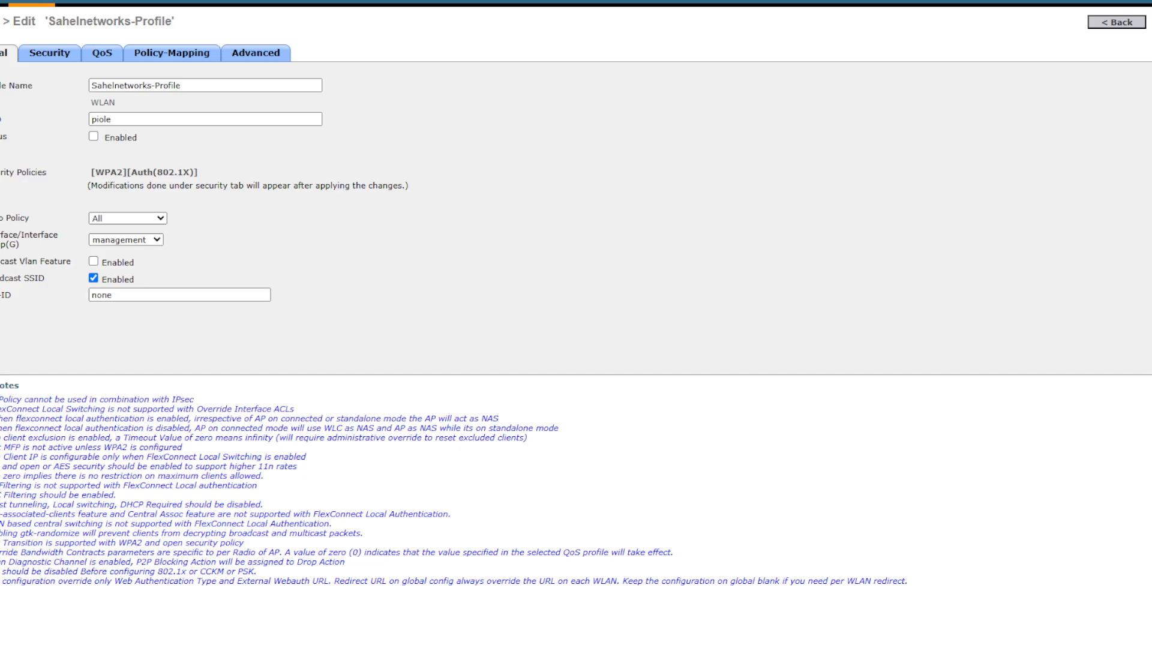
Enable the Sahelnetworks-Profile WLAN with radio policy 802.11a/g only and interface sahelnetworks, and apply the settings
{"action": "left_click", "coordinate": [94, 137]}
{"action": "left_click", "coordinate": [159, 219]}
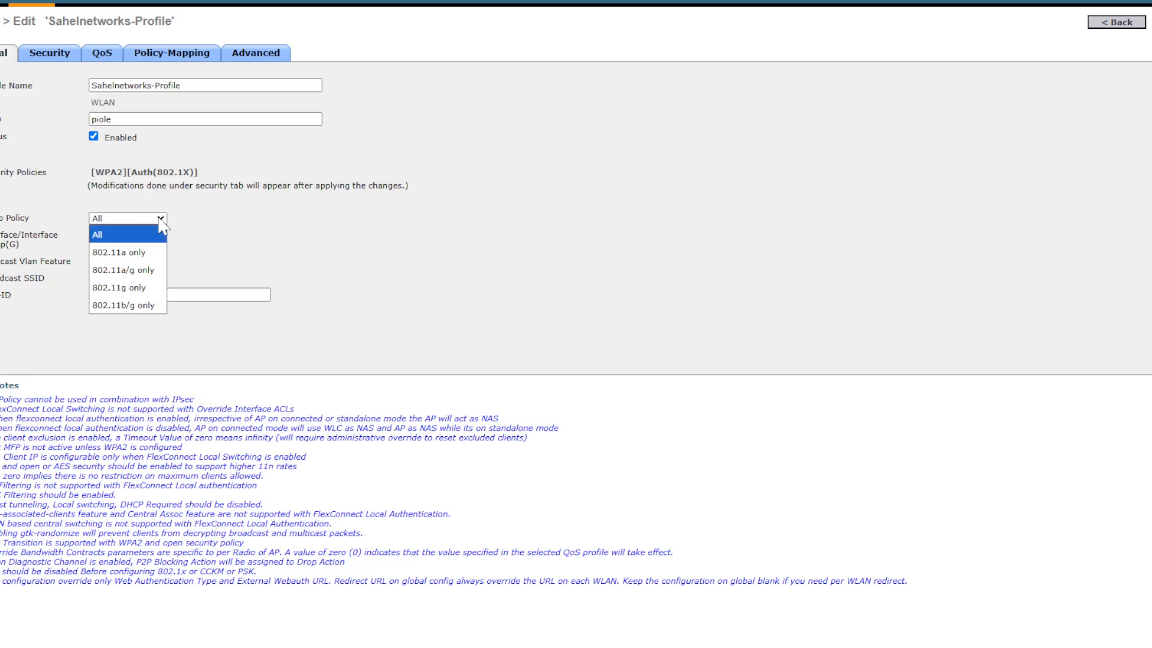
{"action": "left_click", "coordinate": [142, 271]}
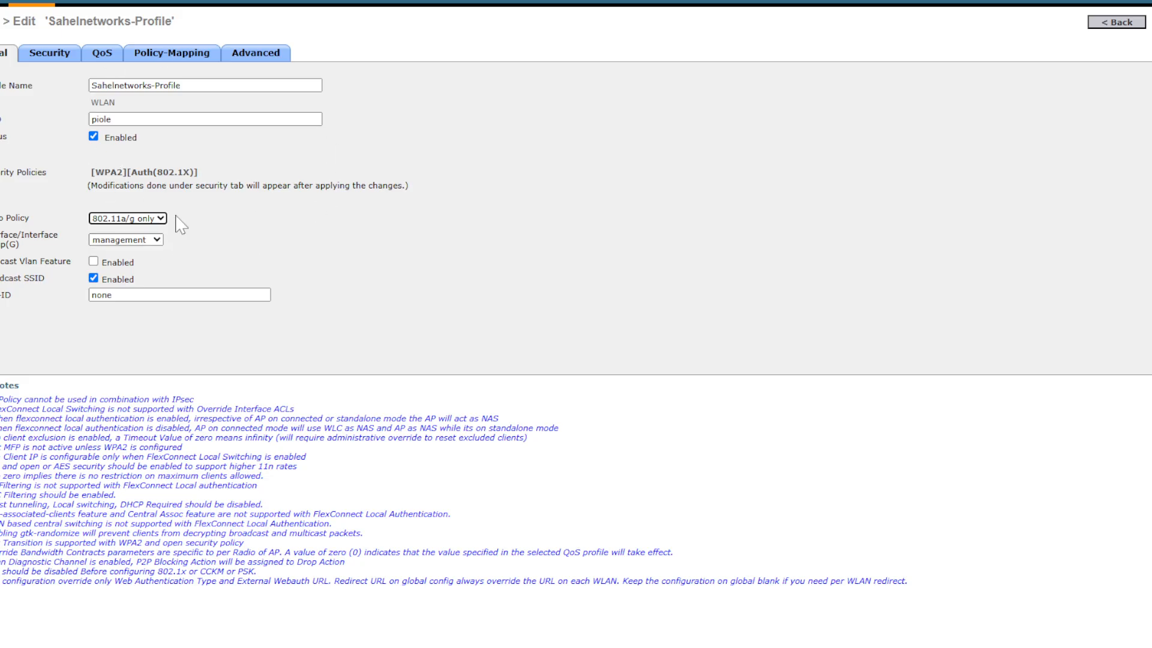
{"action": "left_click", "coordinate": [154, 240]}
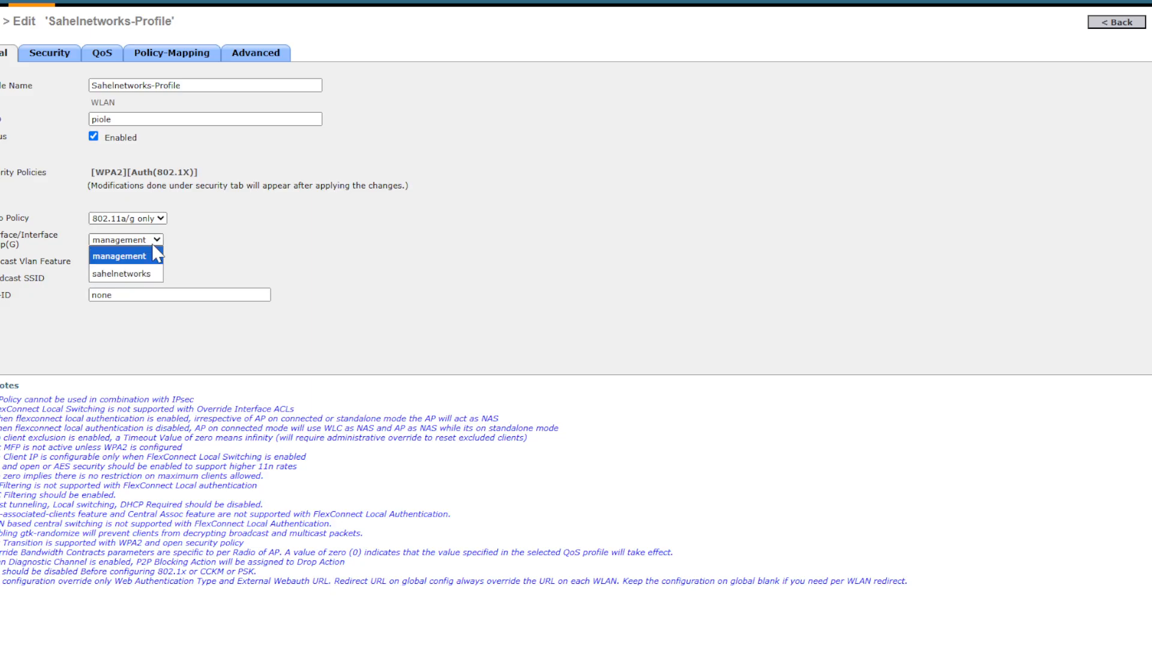
{"action": "left_click", "coordinate": [142, 273]}
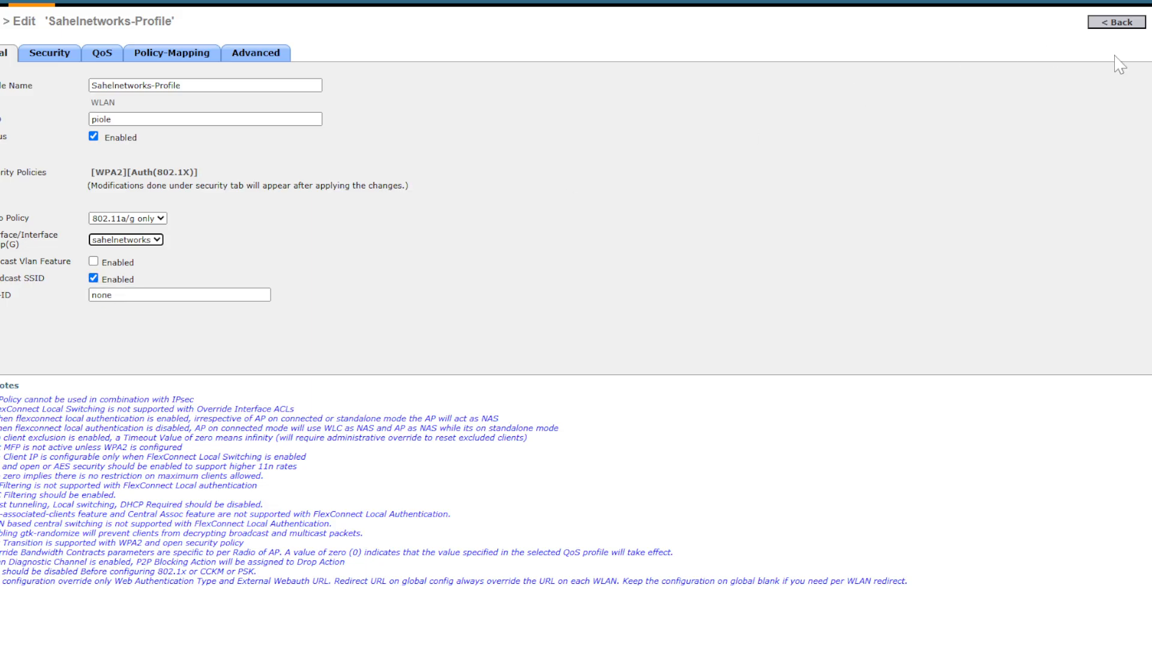
{"action": "left_click", "coordinate": [1150, 22]}
{"action": "left_click", "coordinate": [144, 240]}
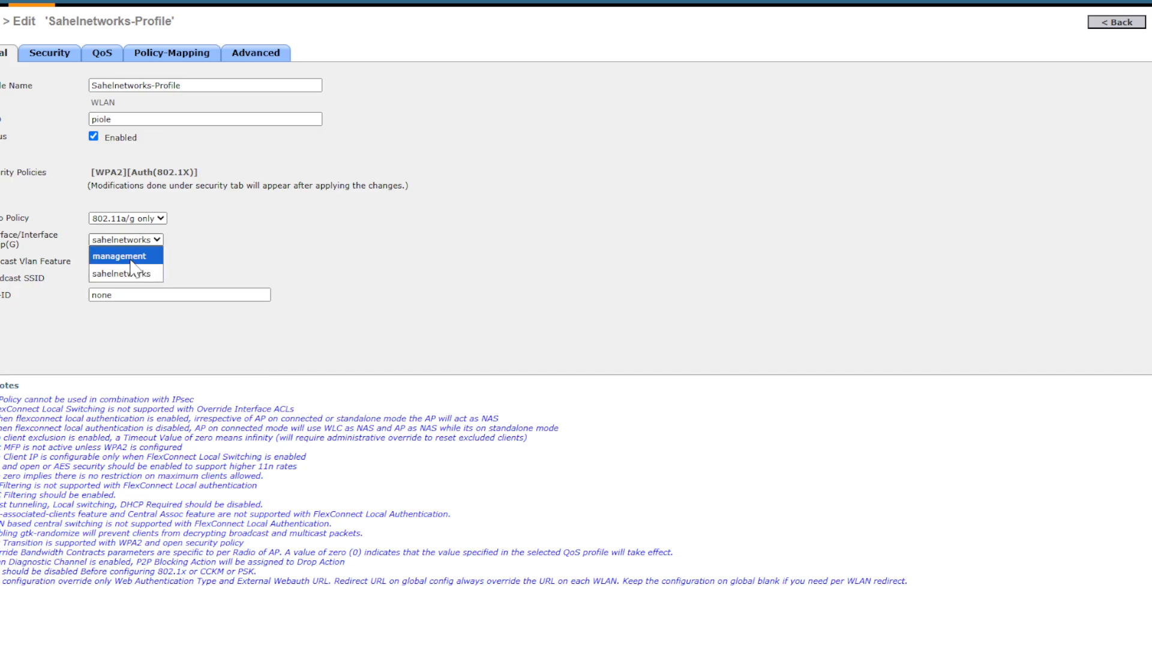
{"action": "left_click", "coordinate": [276, 255]}
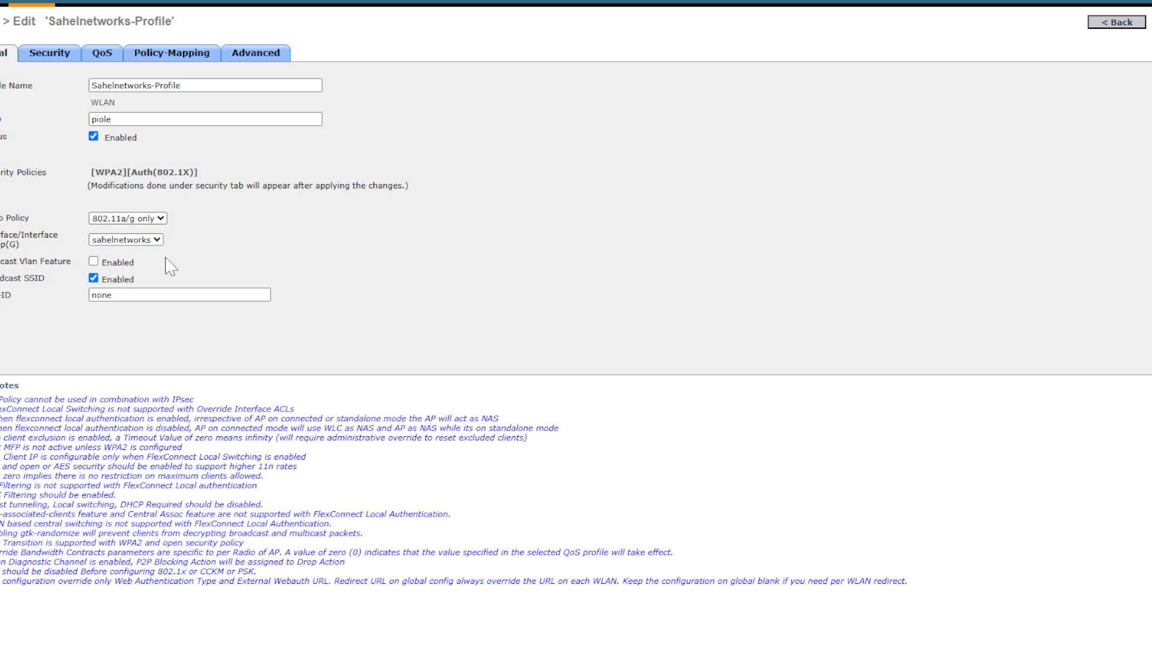
Keep the WLAN's Layer 2 security at WPA+WPA2, enable PSK key management, enter the pre-shared key in ASCII format and apply
{"action": "left_click", "coordinate": [53, 52]}
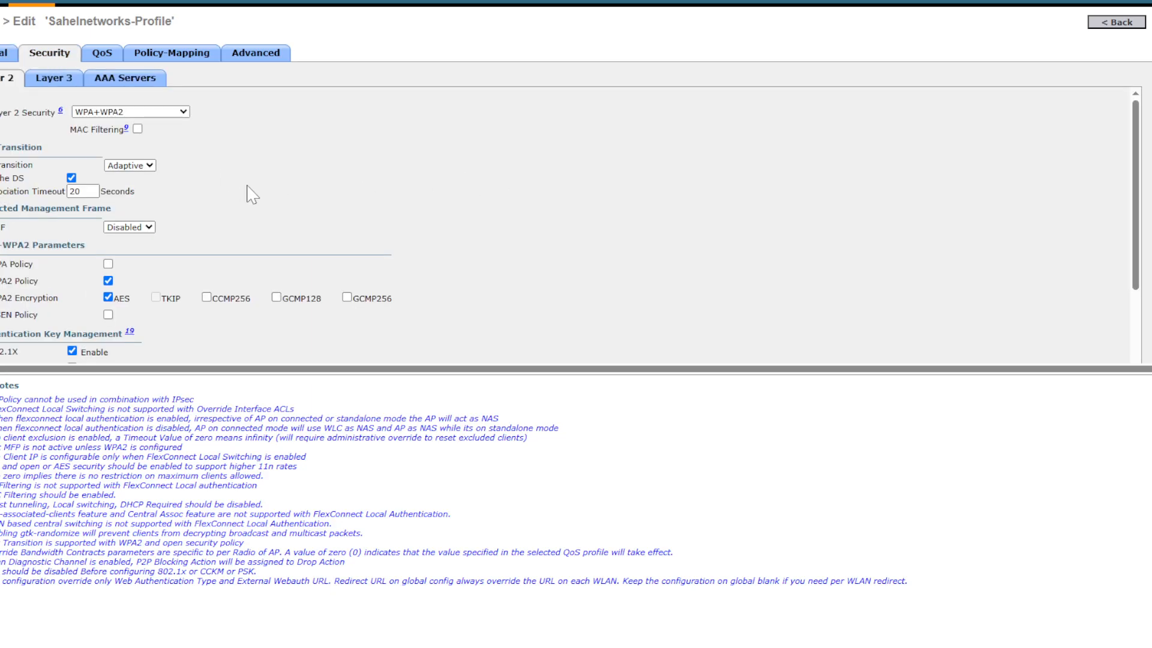
{"action": "scroll", "coordinate": [257, 185], "scroll_direction": "down", "scroll_amount": 1}
{"action": "scroll", "coordinate": [260, 187], "scroll_direction": "up", "scroll_amount": 1}
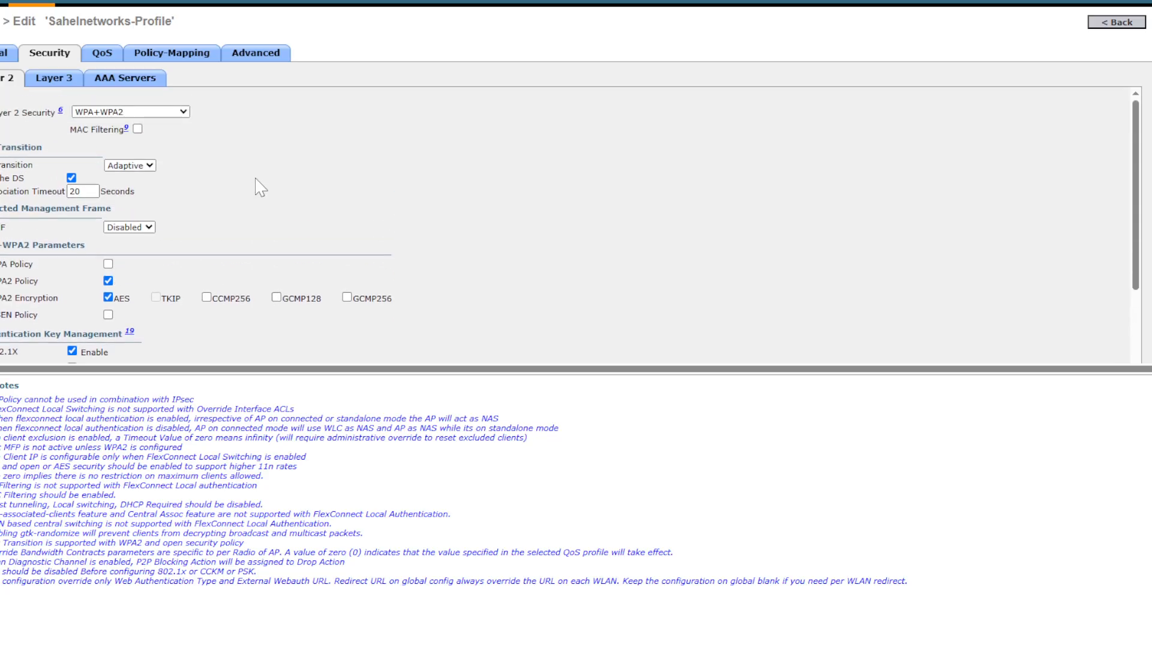
{"action": "left_click", "coordinate": [150, 117]}
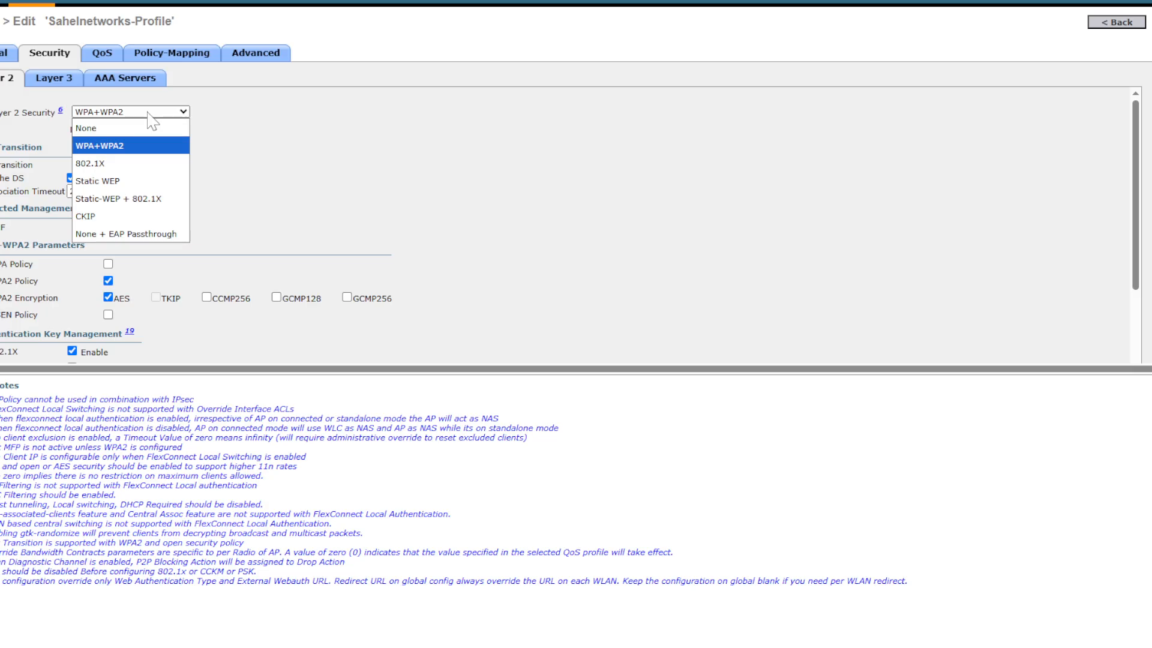
{"action": "left_click", "coordinate": [148, 113]}
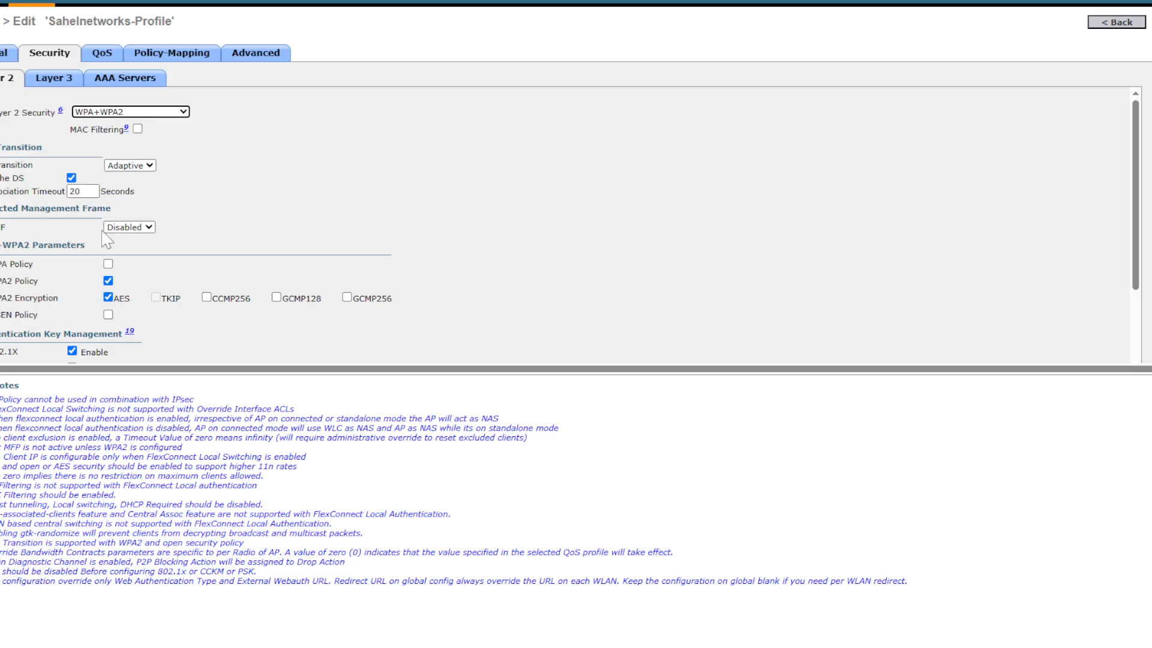
{"action": "scroll", "coordinate": [228, 308], "scroll_direction": "down", "scroll_amount": 2}
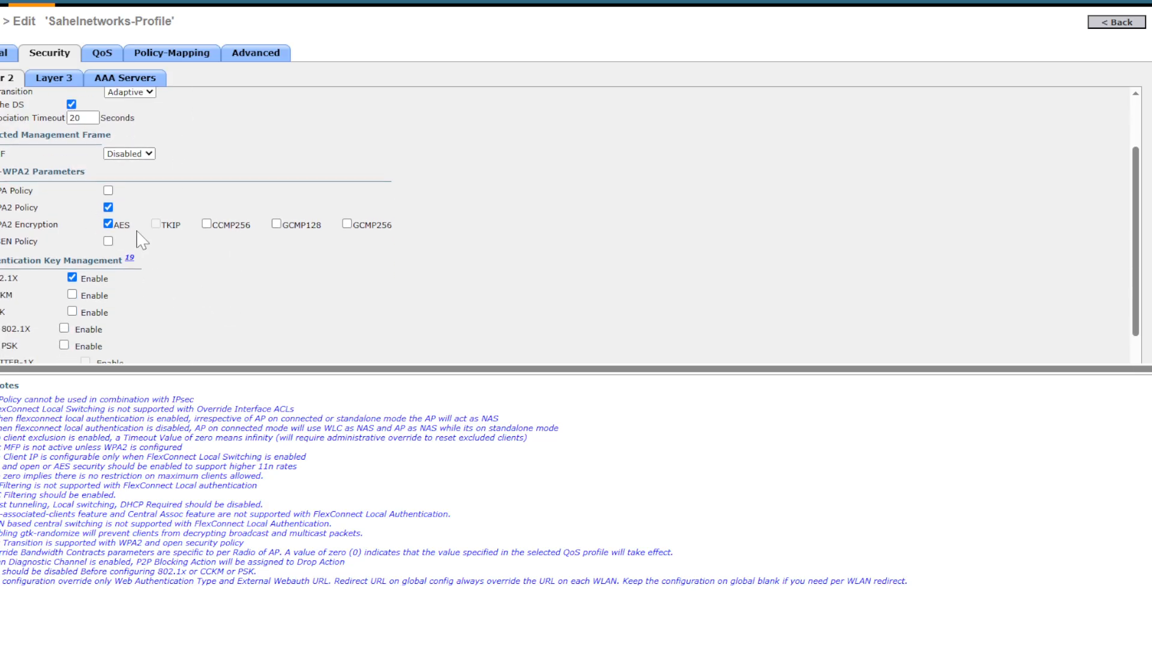
{"action": "left_click", "coordinate": [72, 311]}
{"action": "scroll", "coordinate": [218, 309], "scroll_direction": "down", "scroll_amount": 2}
{"action": "left_click", "coordinate": [215, 284]}
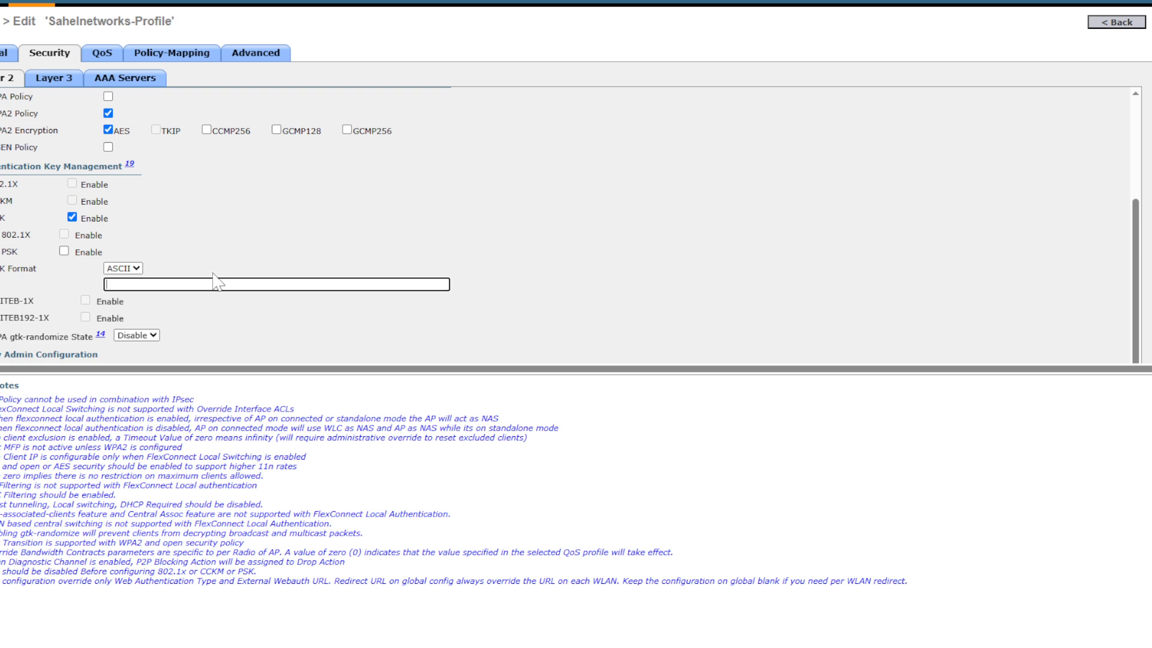
{"action": "type", "text": "••••••••••••"}
{"action": "key", "text": "Return"}
{"action": "left_click", "coordinate": [563, 90]}
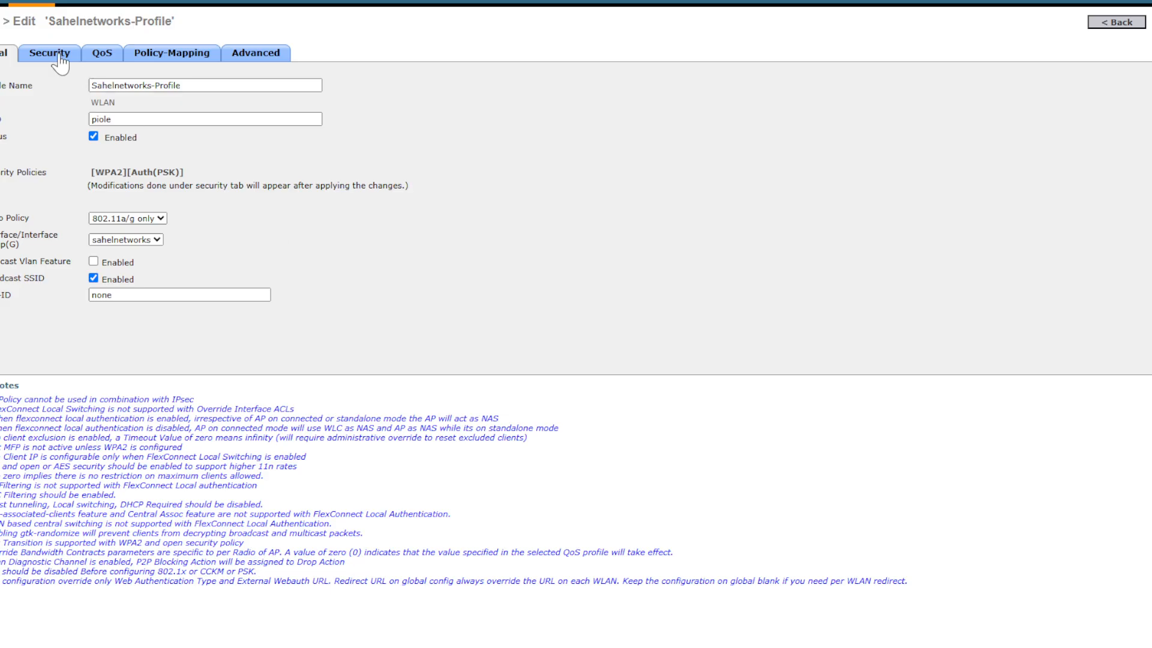
View the current clients' details from the monitoring summary and copy the IP address of the client on Piole-AP2
{"action": "left_click", "coordinate": [3, 2]}
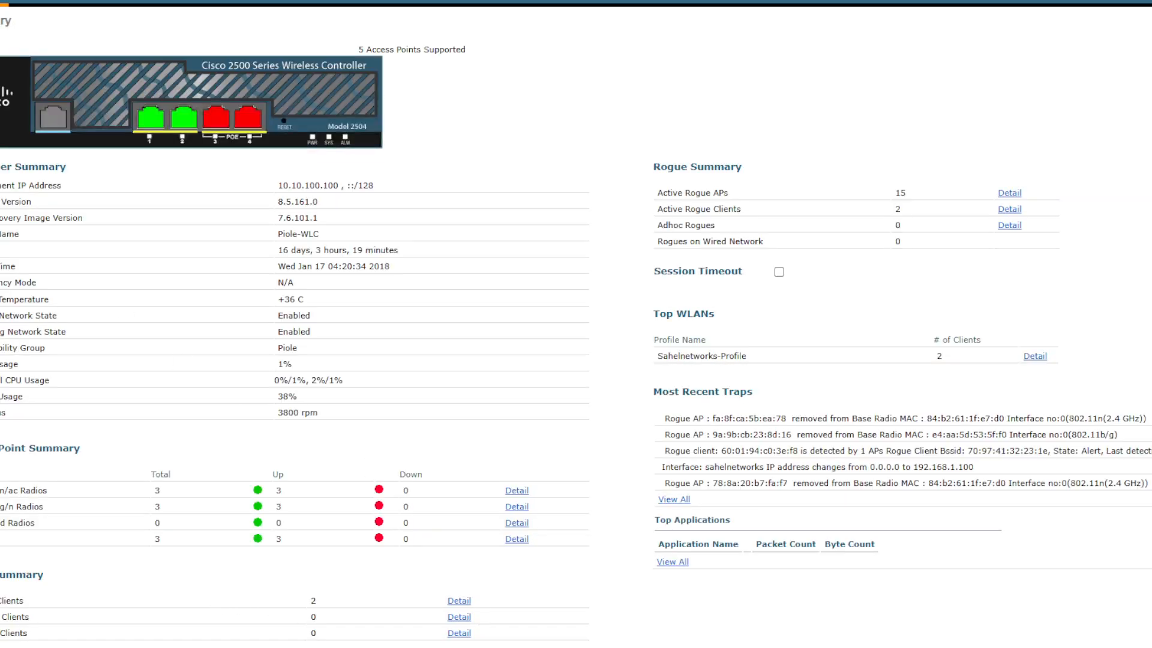
{"action": "left_click", "coordinate": [459, 600]}
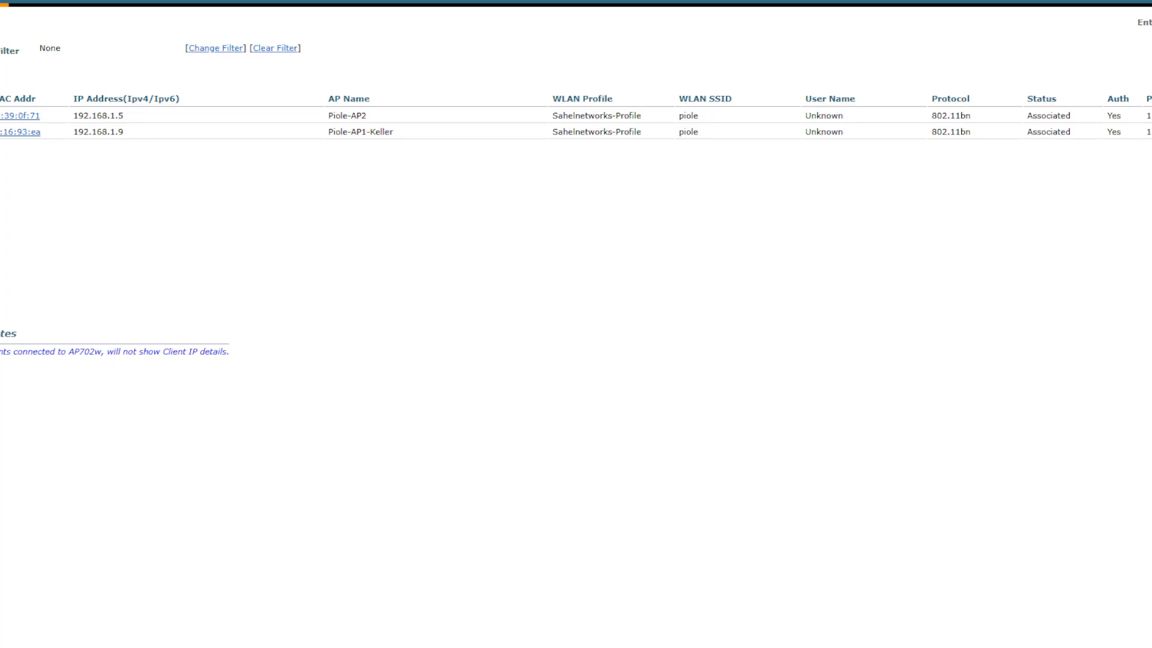
{"action": "left_click", "coordinate": [124, 115]}
{"action": "left_click_drag", "start_coordinate": [124, 115], "coordinate": [72, 116]}
{"action": "key", "text": "ctrl+c"}
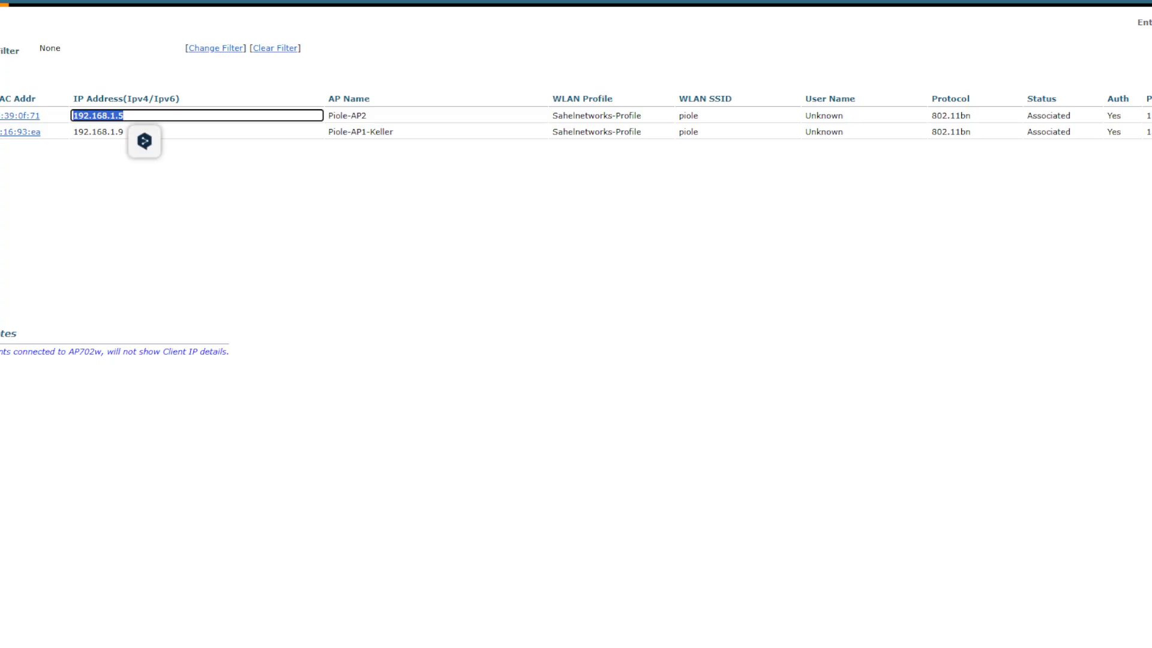
Try to ping the client on Piole-AP2 from the controller by submitting "ping 192.168.1.5" as the address
{"action": "left_click", "coordinate": [1114, 1]}
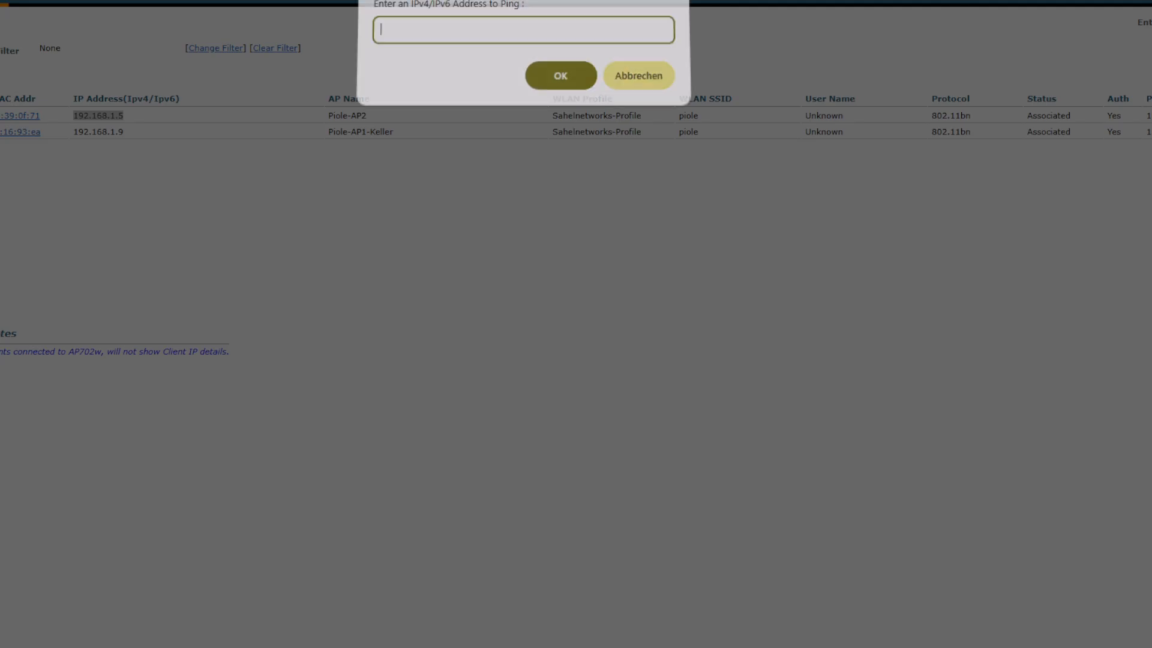
{"action": "type", "text": "ping"}
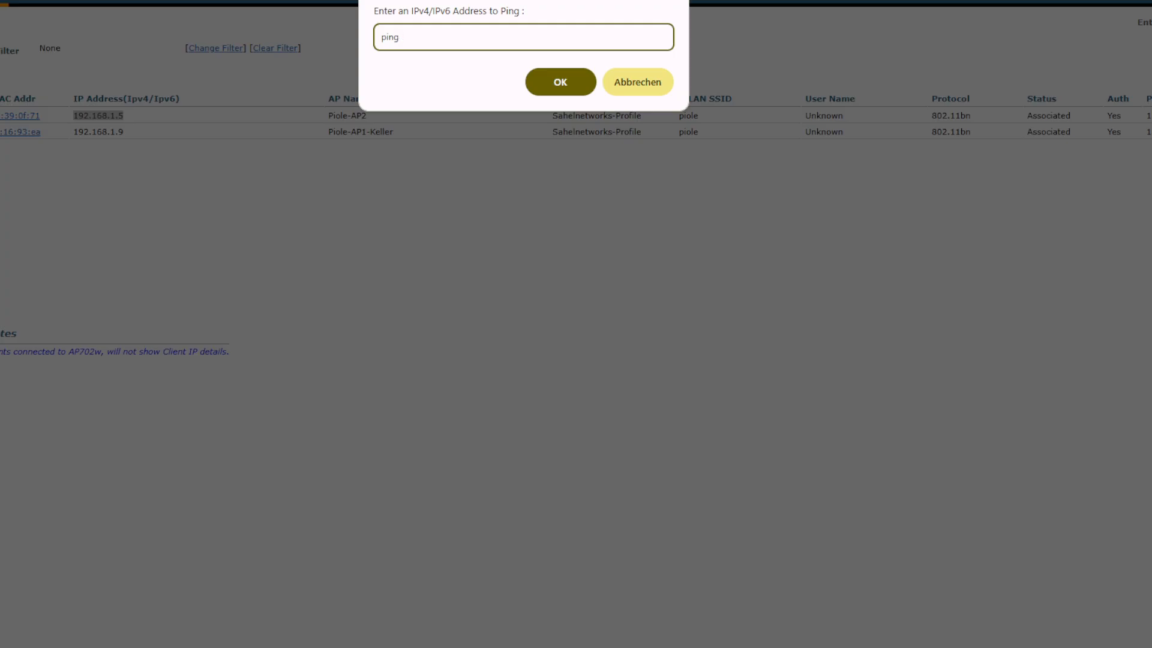
{"action": "key", "text": "ctrl+v"}
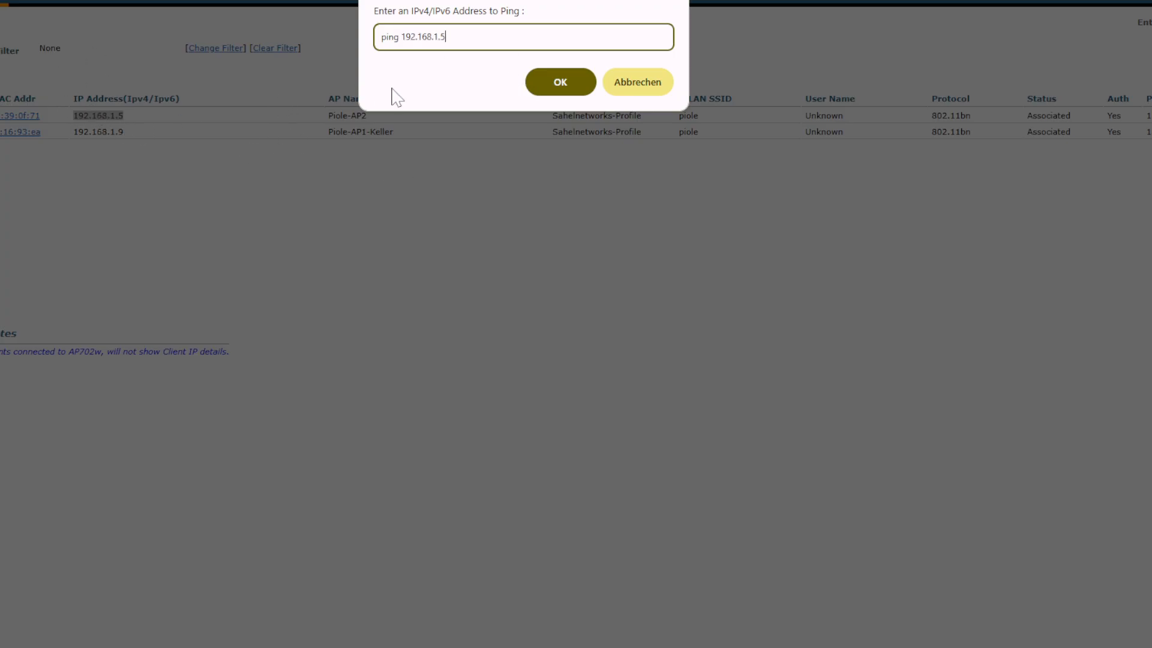
{"action": "left_click", "coordinate": [552, 86]}
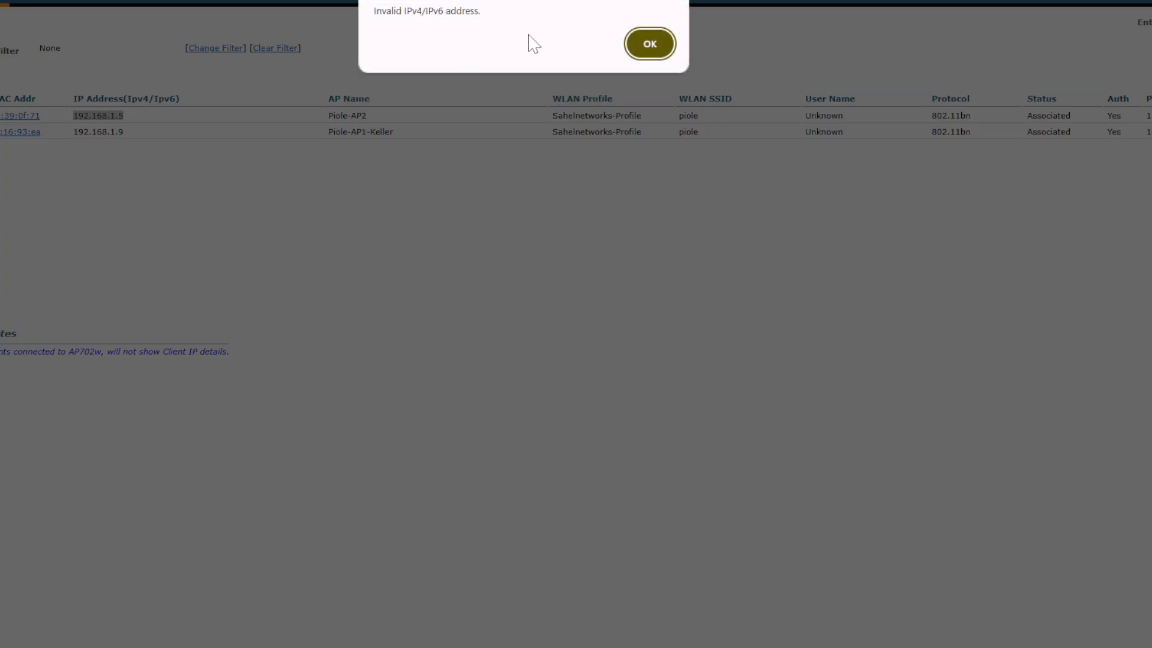
{"action": "left_click", "coordinate": [671, 44]}
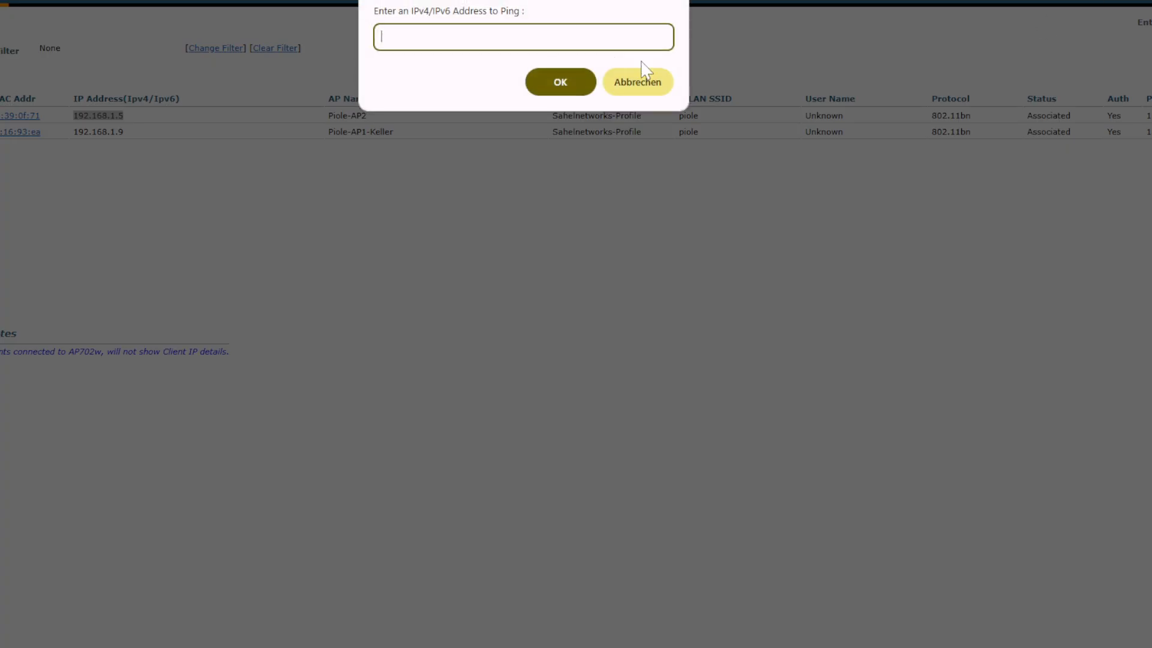
Ping the client at 192.168.1.5 from the controller, and reopen the current clients' details from the monitoring summary
{"action": "key", "text": "ctrl+v"}
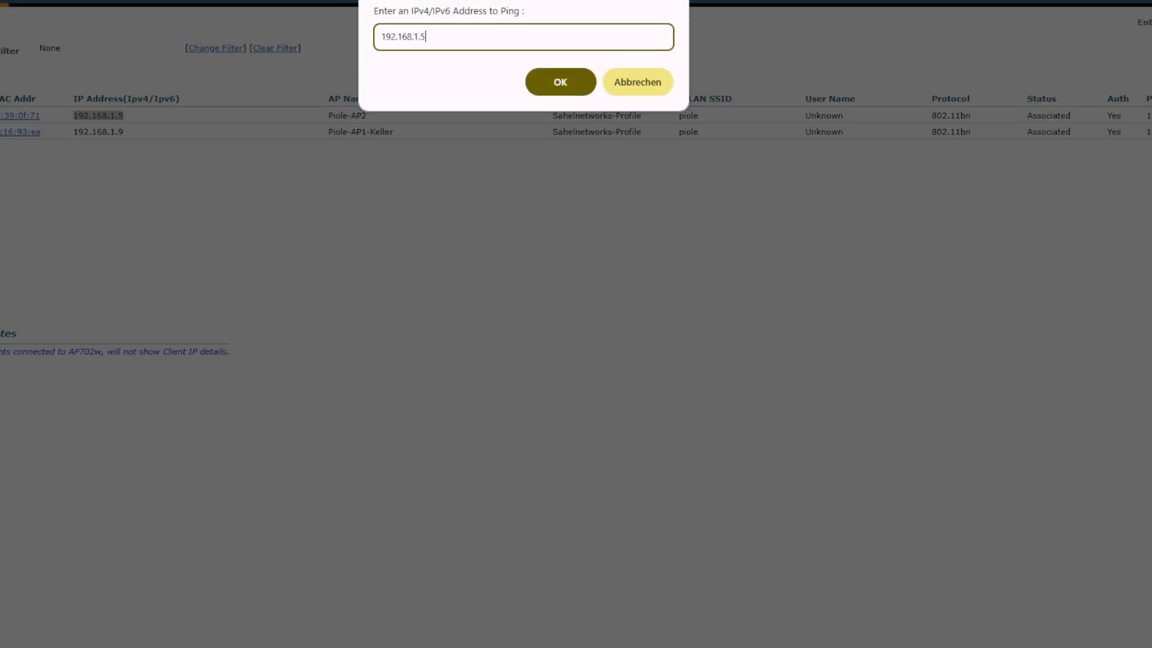
{"action": "left_click", "coordinate": [552, 87]}
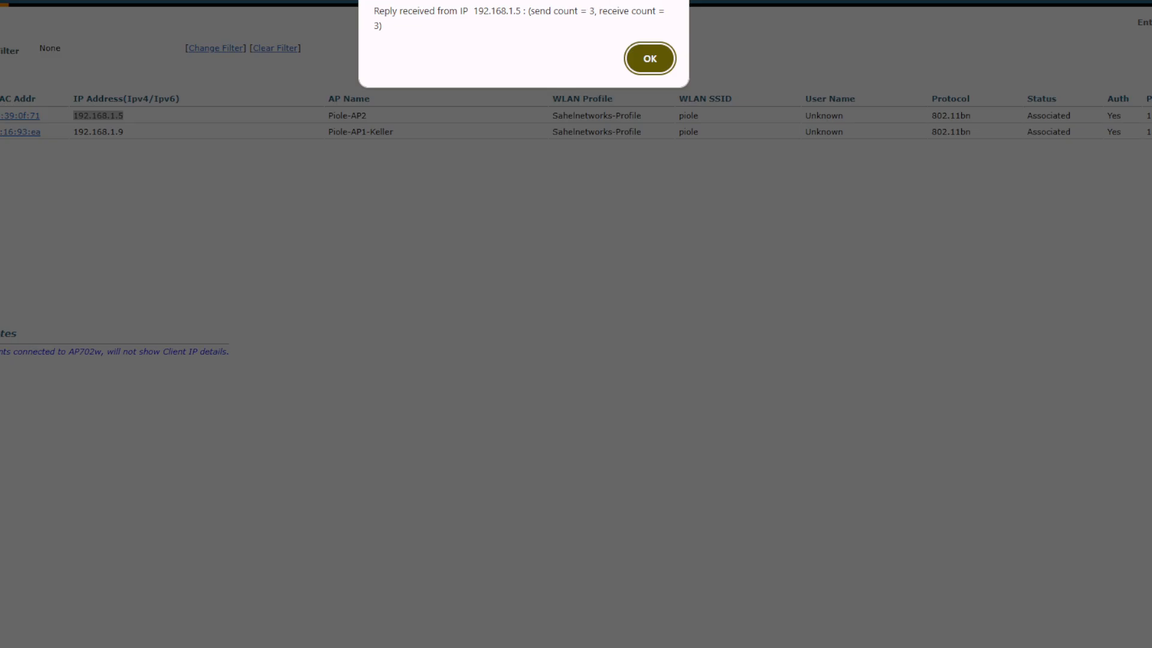
{"action": "left_click", "coordinate": [651, 58]}
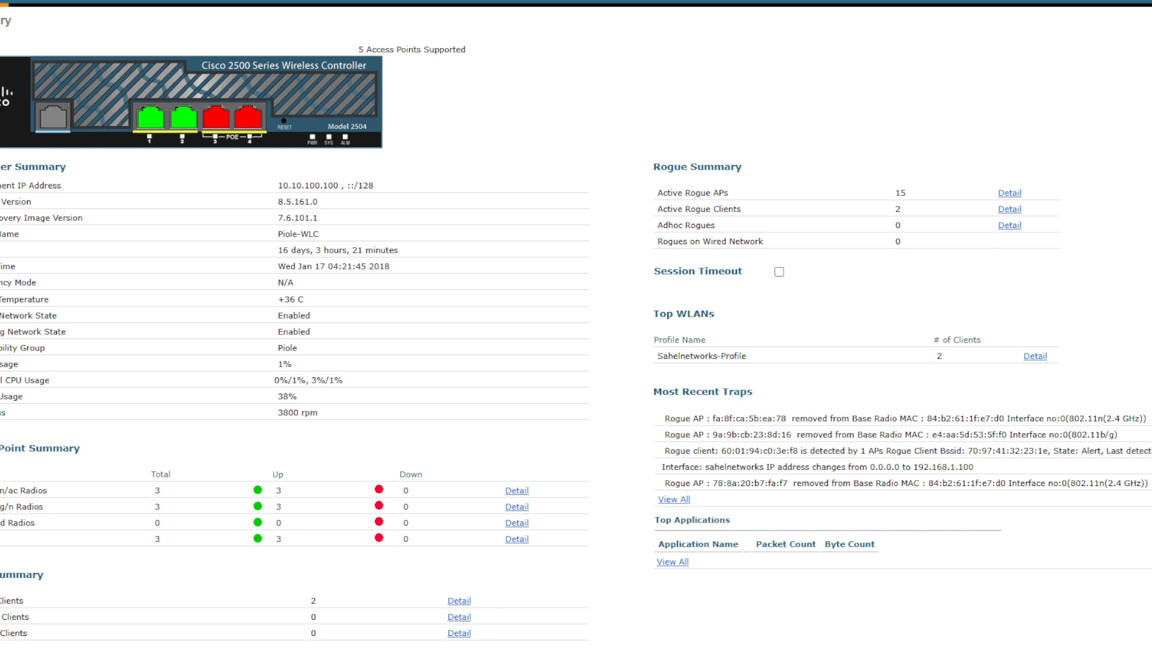
{"action": "left_click", "coordinate": [460, 602]}
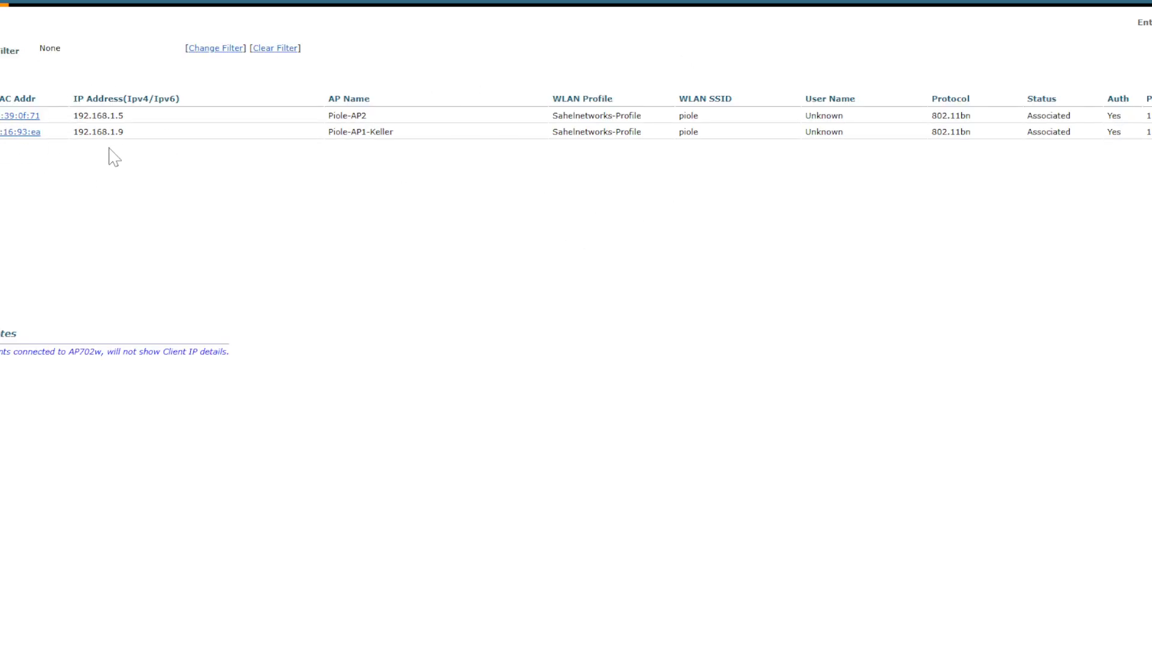
Open the Sahelnetworks-Profile WLAN and review its Layer 2, Layer 3 and AAA server security, QoS and policy-mapping settings
{"action": "left_click", "coordinate": [28, 3]}
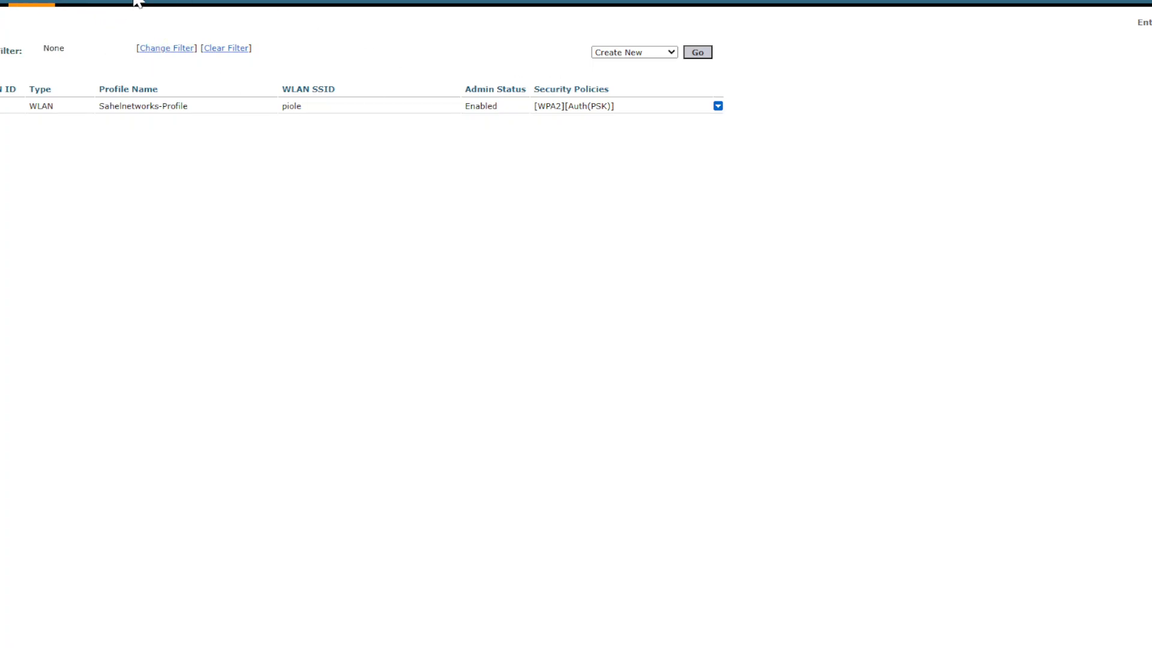
{"action": "left_click", "coordinate": [160, 3]}
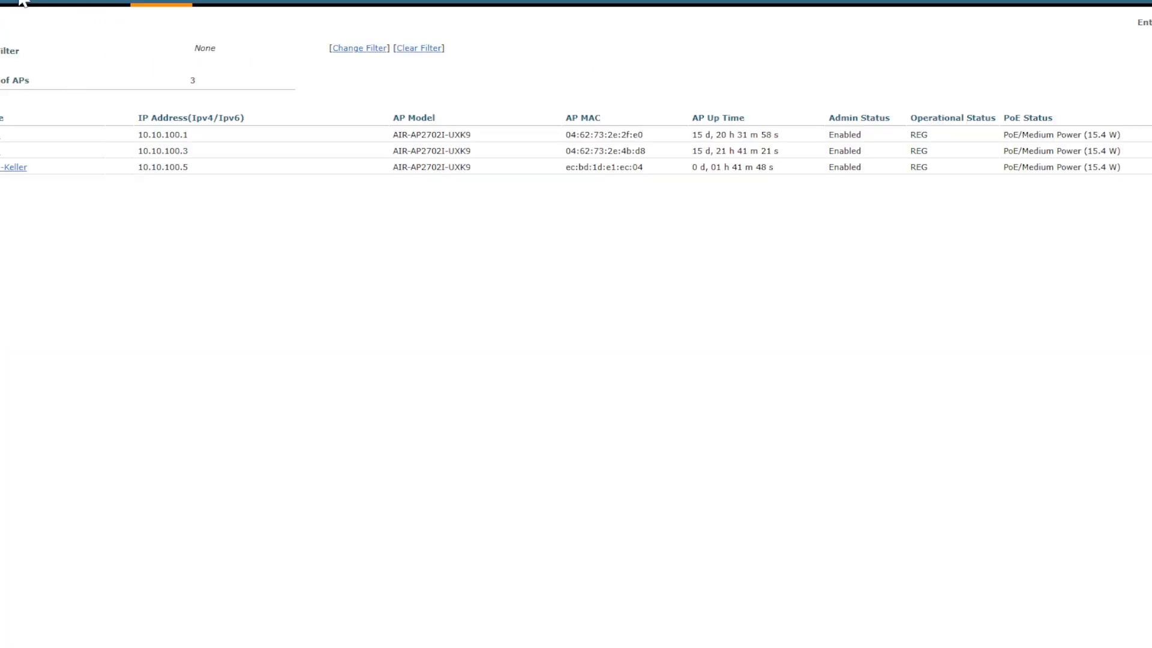
{"action": "left_click", "coordinate": [24, 3]}
{"action": "left_click", "coordinate": [28, 105]}
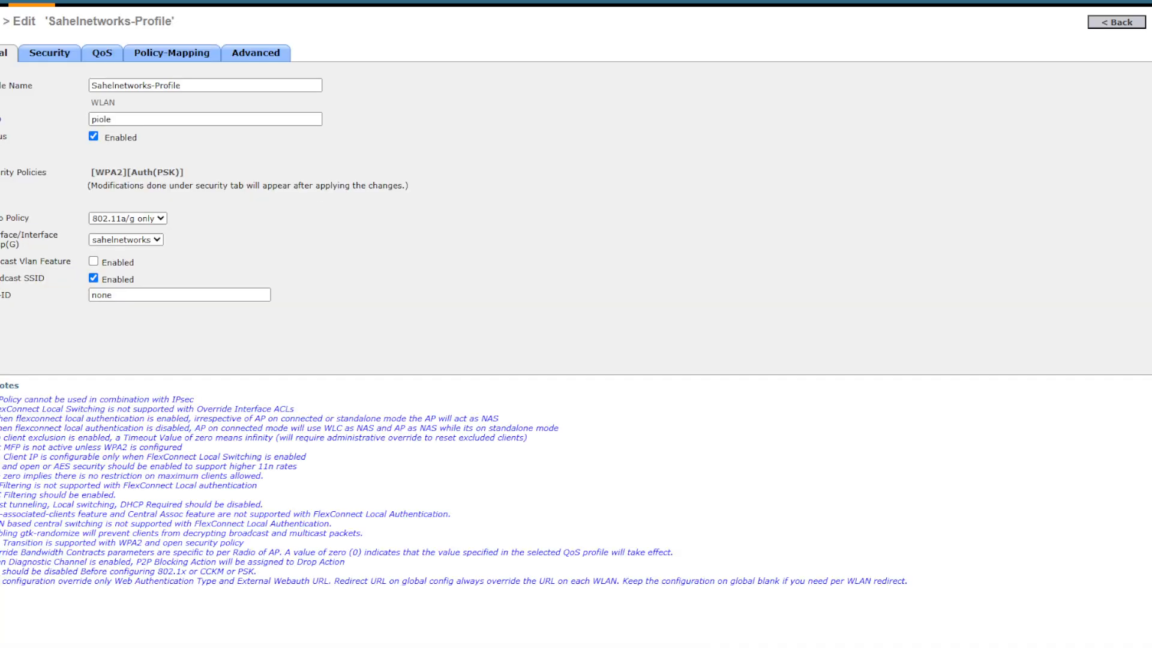
{"action": "left_click", "coordinate": [59, 58]}
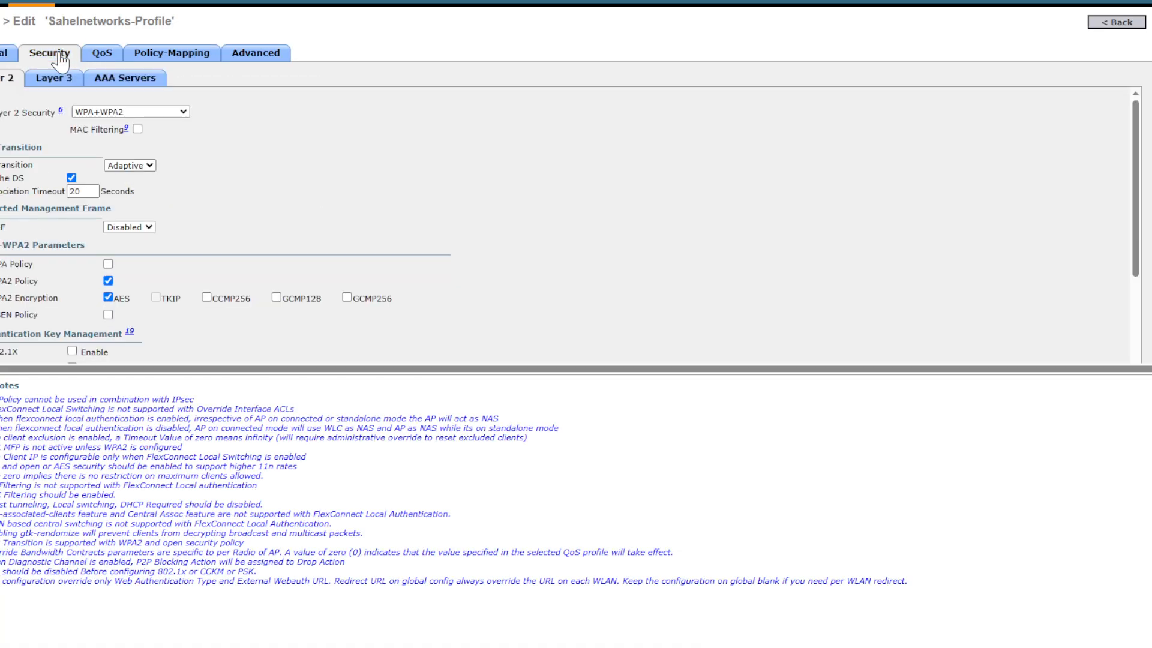
{"action": "left_click", "coordinate": [53, 78]}
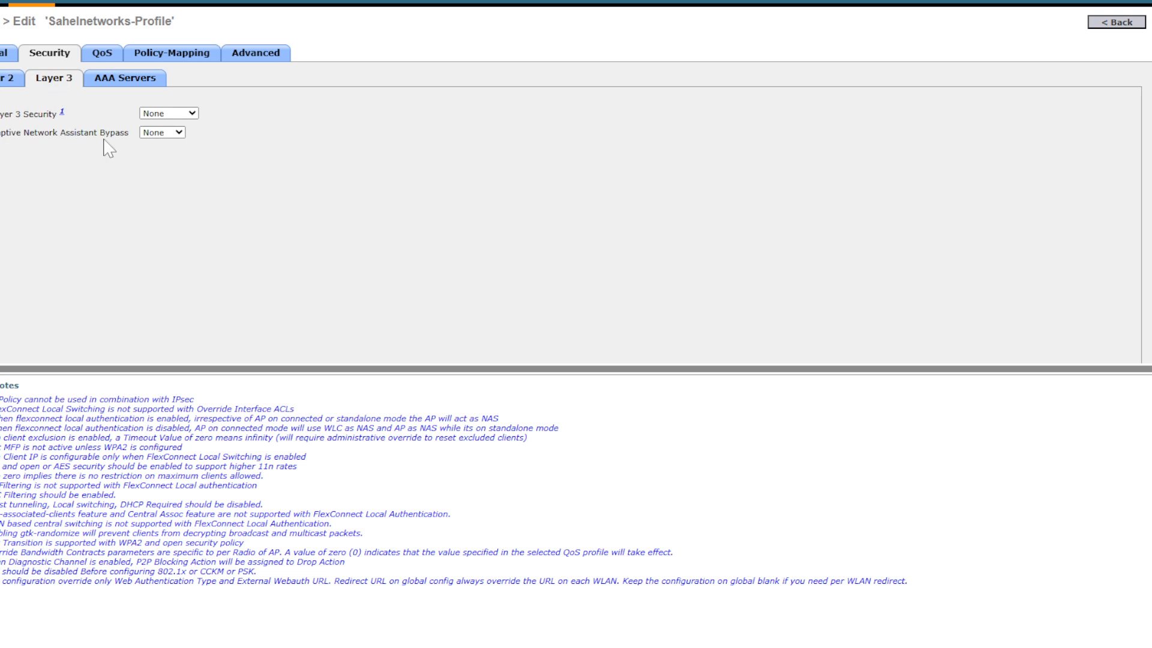
{"action": "left_click", "coordinate": [127, 78]}
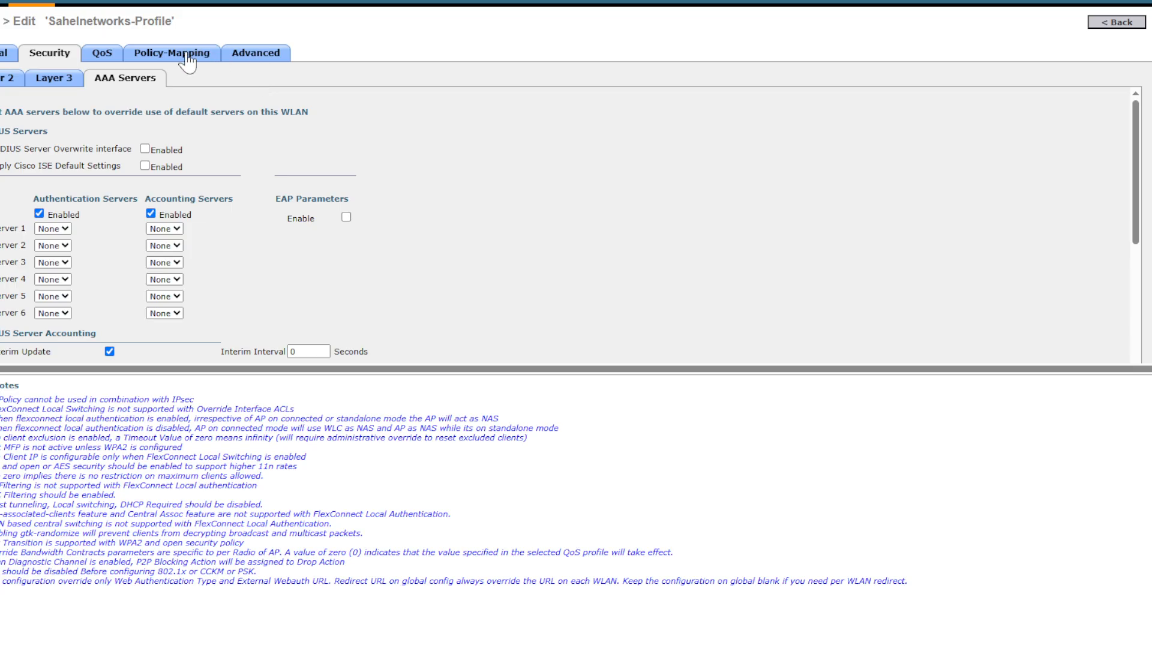
{"action": "left_click", "coordinate": [99, 55]}
{"action": "left_click", "coordinate": [165, 57]}
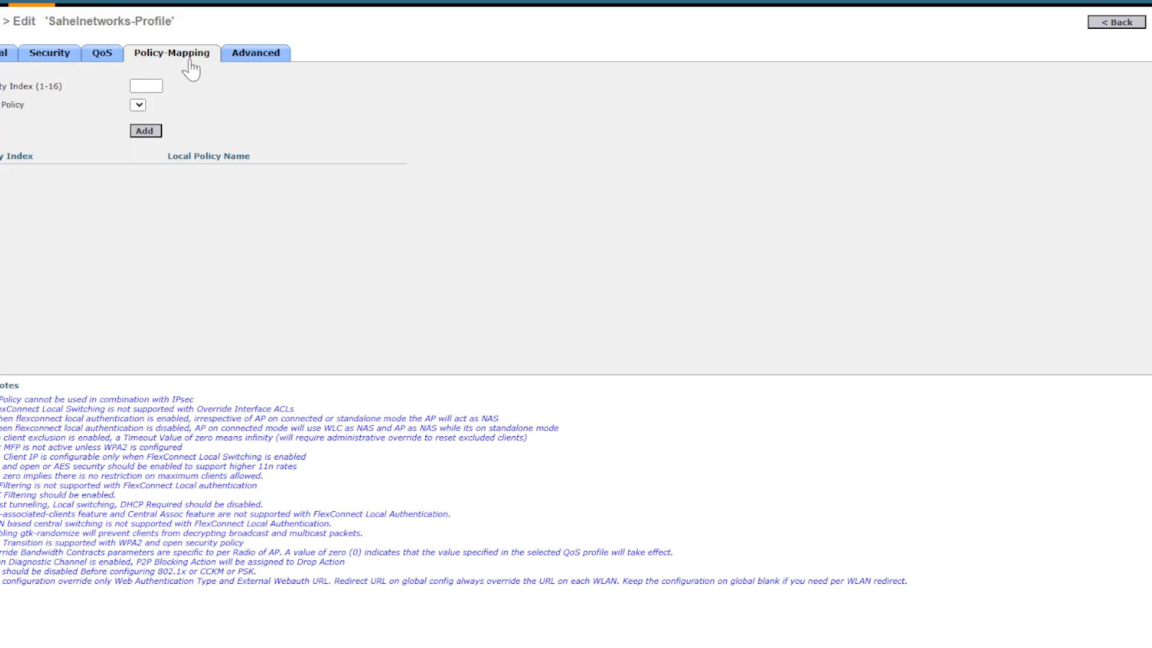
Examine the advanced settings of the Sahelnetworks-Profile WLAN, from AAA override and DHCP through to OpenDNS, Mobility and U3 Interface
{"action": "left_click", "coordinate": [258, 60]}
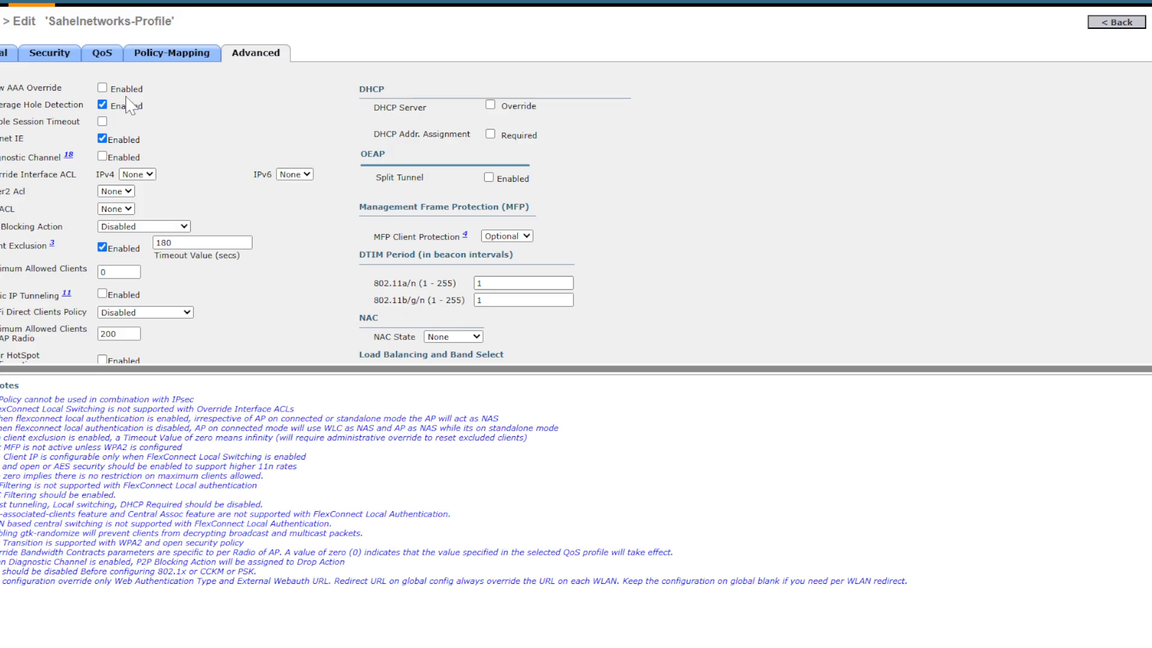
{"action": "scroll", "coordinate": [211, 161], "scroll_direction": "down", "scroll_amount": 3}
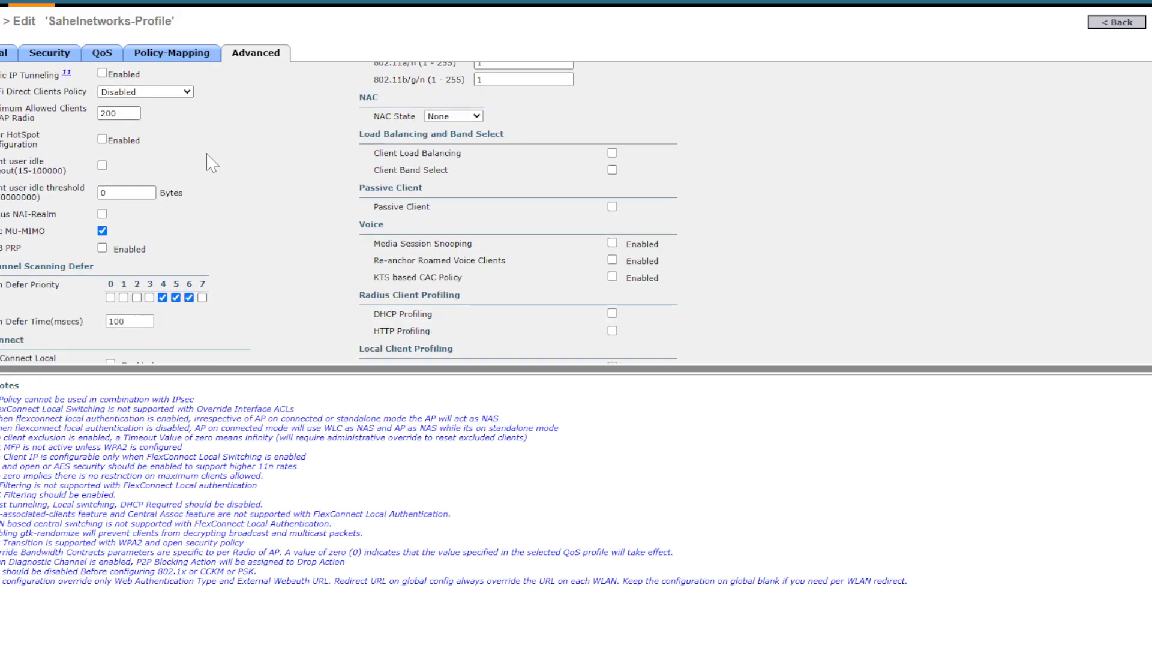
{"action": "scroll", "coordinate": [211, 160], "scroll_direction": "up", "scroll_amount": 3}
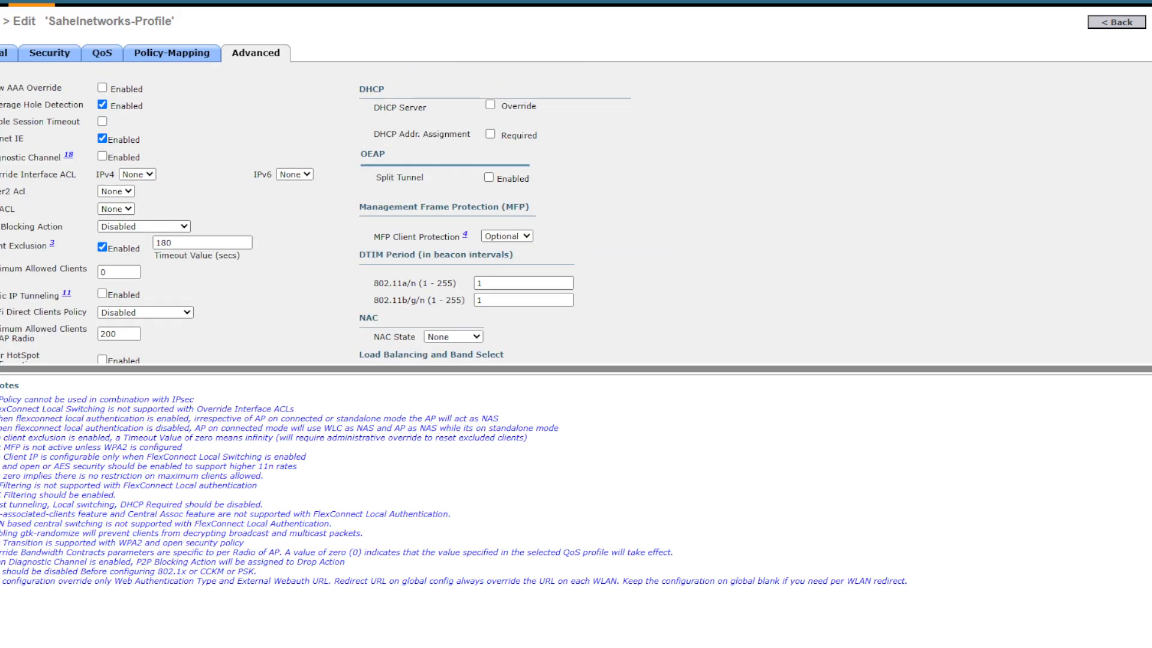
{"action": "left_click_drag", "start_coordinate": [0, 88], "coordinate": [83, 86]}
{"action": "left_click", "coordinate": [158, 94]}
{"action": "scroll", "coordinate": [233, 171], "scroll_direction": "down", "scroll_amount": 5}
{"action": "scroll", "coordinate": [233, 171], "scroll_direction": "up", "scroll_amount": 2}
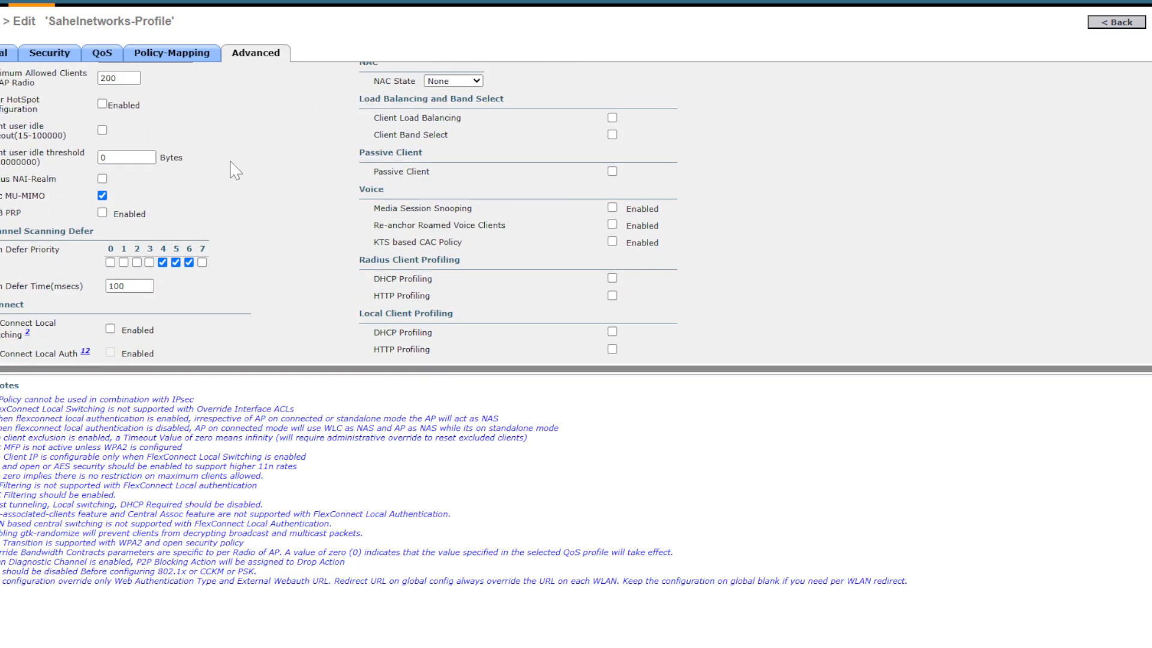
{"action": "scroll", "coordinate": [234, 171], "scroll_direction": "down", "scroll_amount": 9}
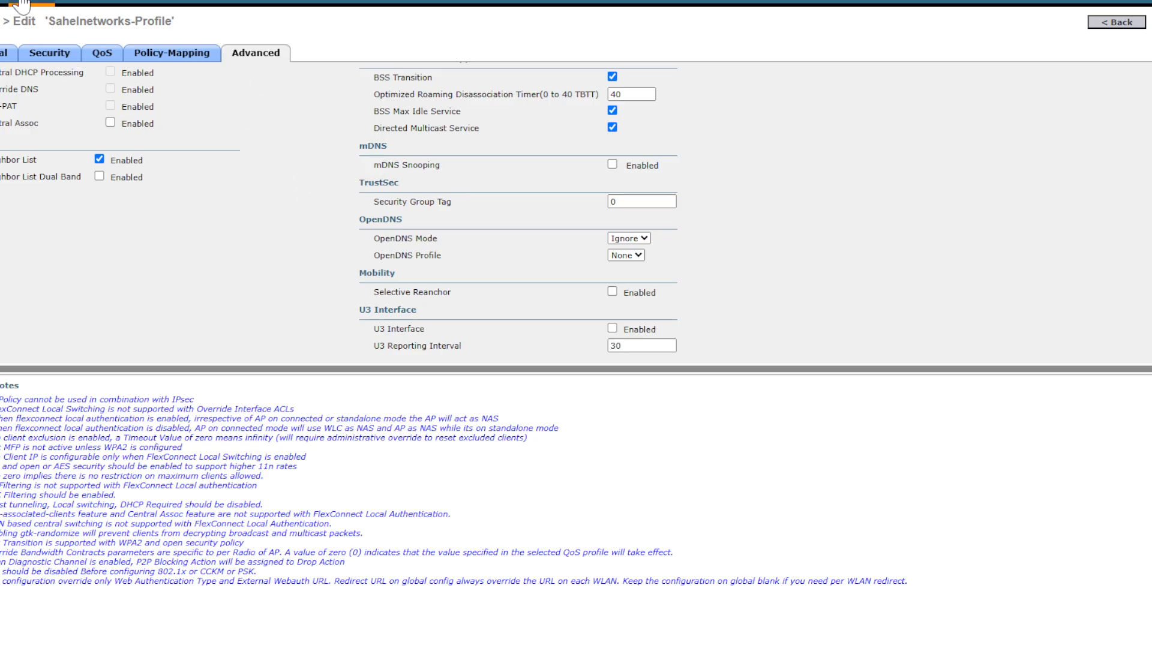
Check the current client count on the monitoring summary and view the details of the connected clients
{"action": "left_click", "coordinate": [3, 1]}
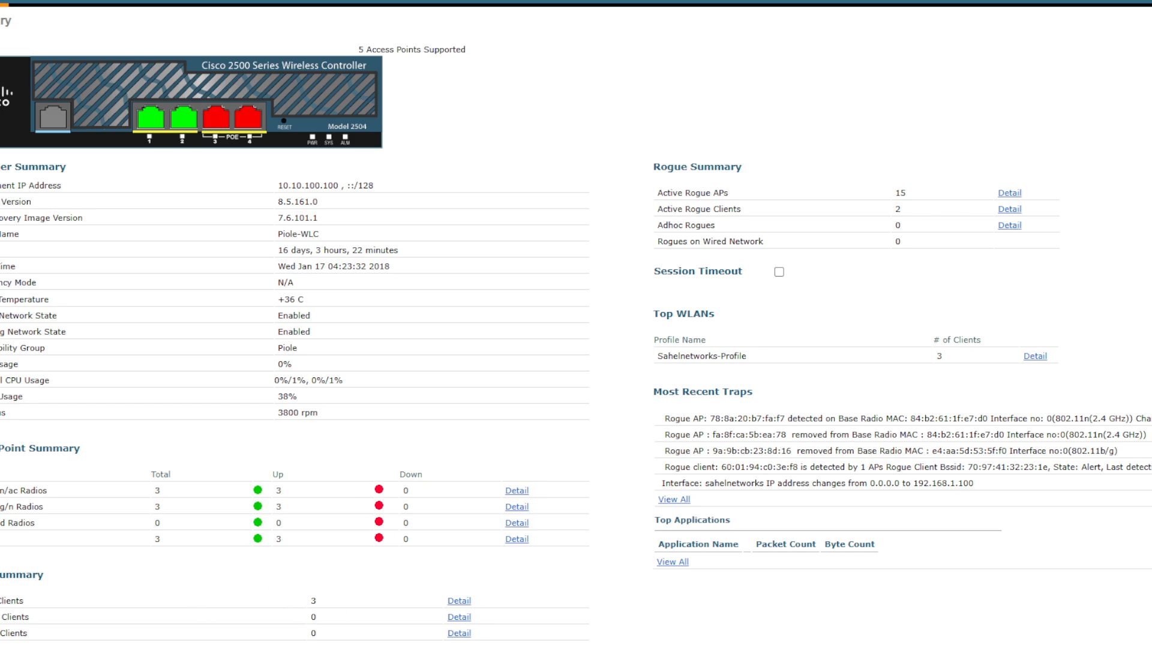
{"action": "left_click_drag", "start_coordinate": [319, 600], "coordinate": [280, 601]}
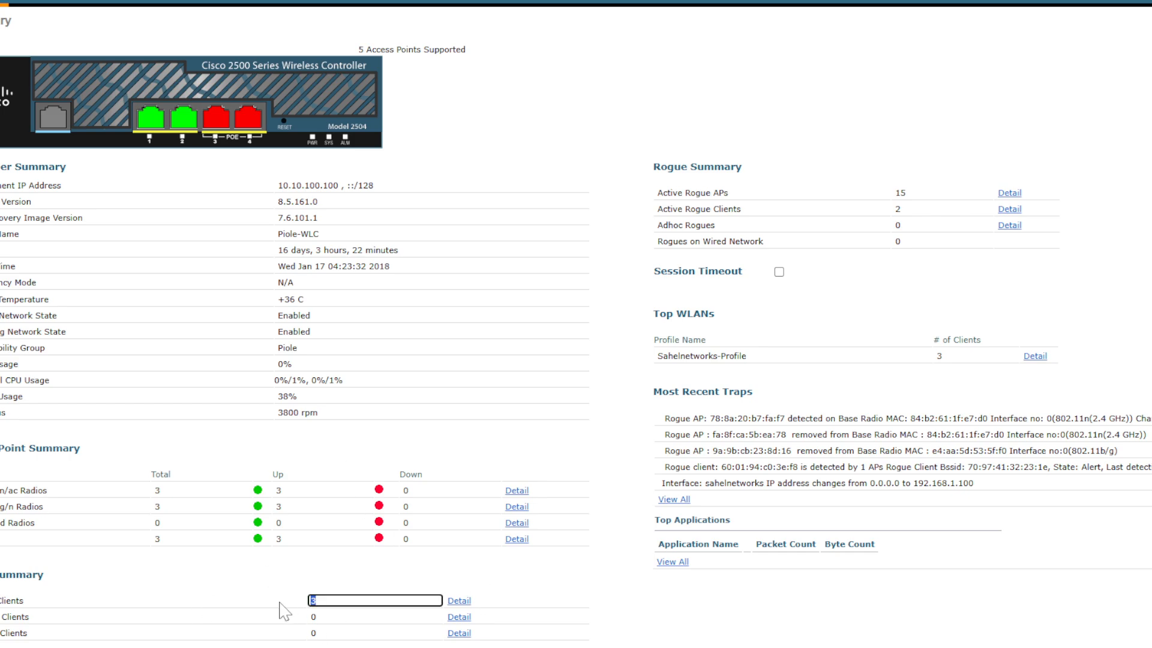
{"action": "left_click", "coordinate": [457, 603]}
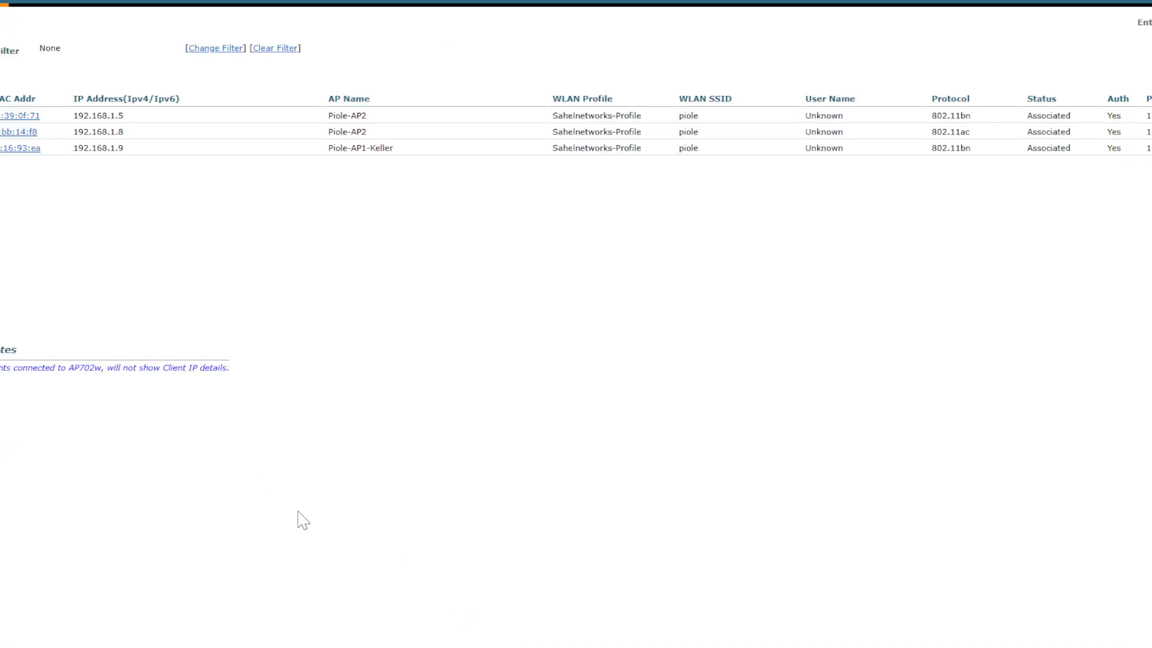